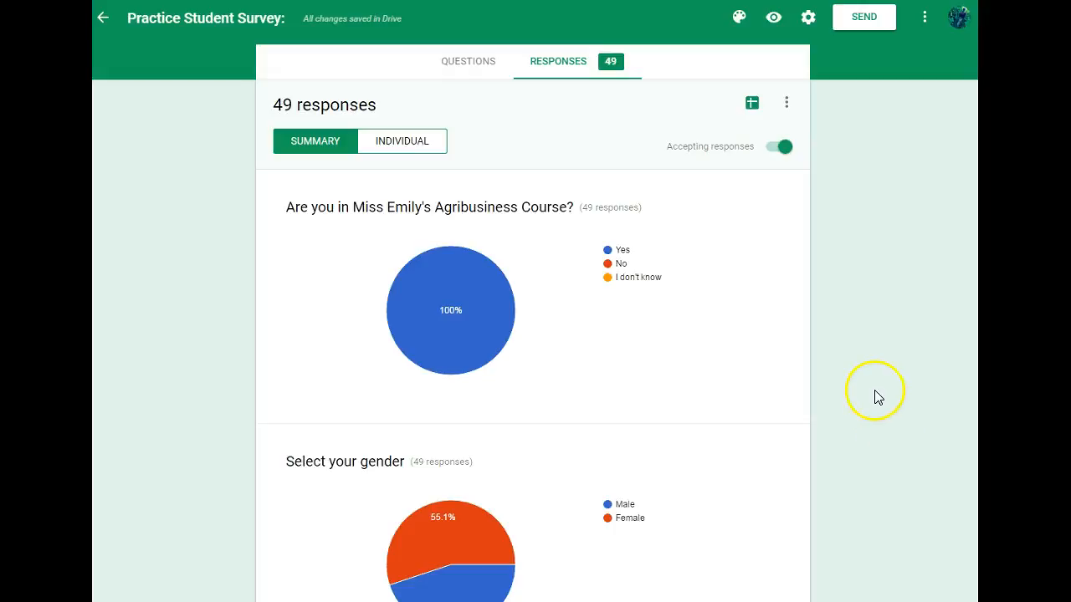
- Stop the survey form from accepting responses and open its collected responses in Google Sheets
{"action": "left_click", "coordinate": [781, 147]}
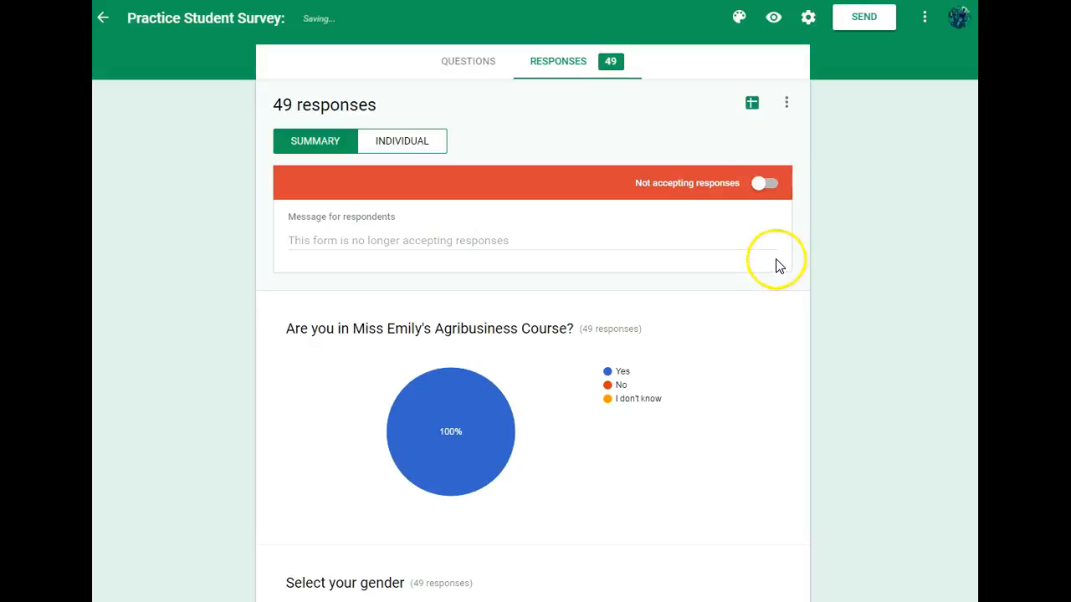
{"action": "left_click", "coordinate": [759, 109]}
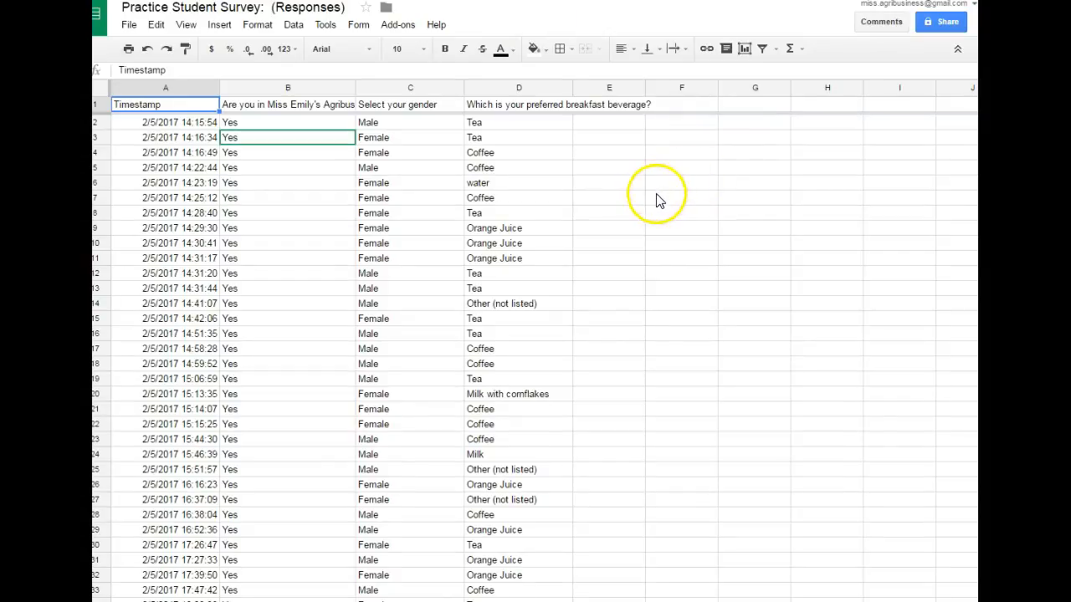
- Hide the Timestamp column in the responses sheet
{"action": "left_click", "coordinate": [182, 91]}
{"action": "right_click", "coordinate": [182, 89]}
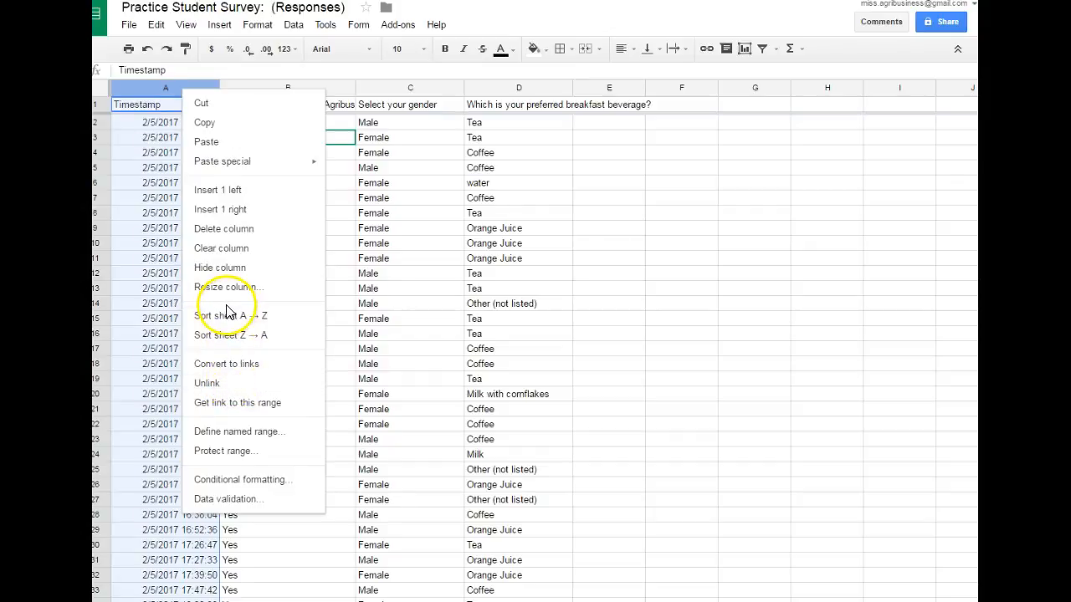
{"action": "left_click", "coordinate": [220, 269]}
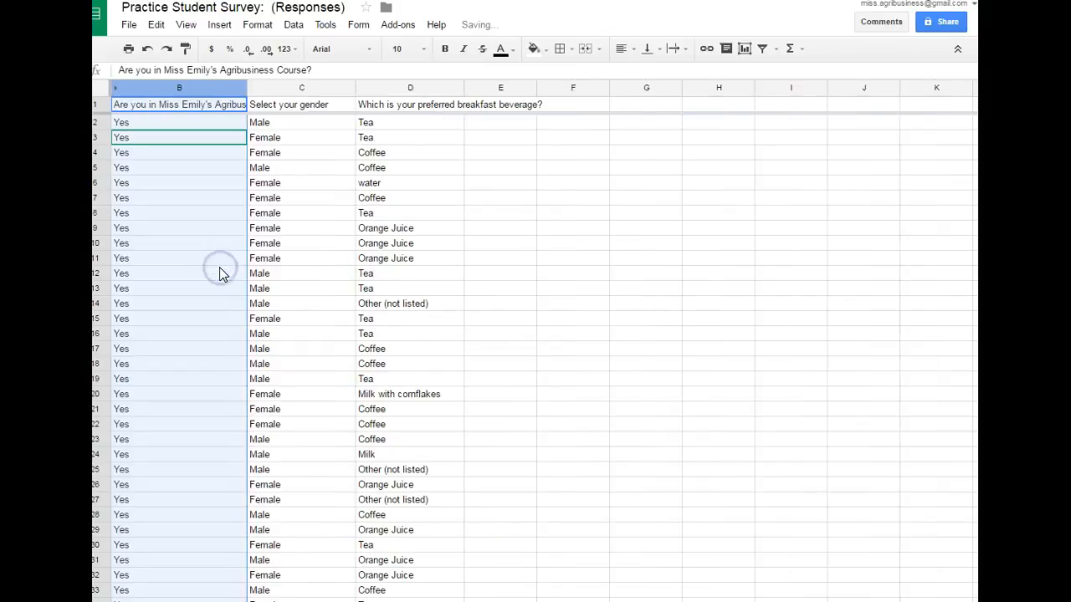
{"action": "left_click", "coordinate": [494, 231]}
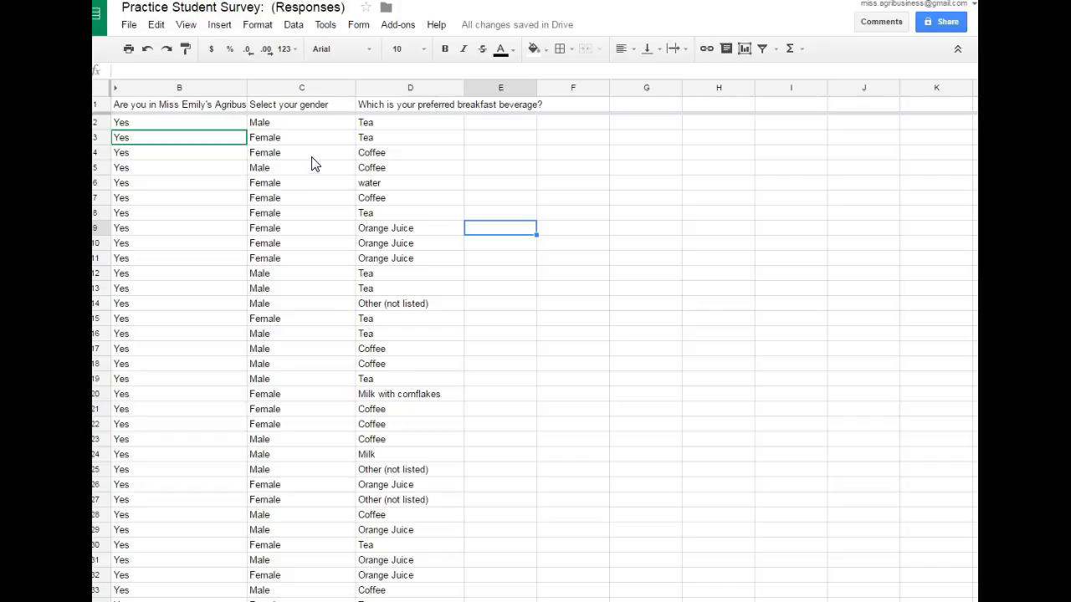
- Bold the Male entries in the gender column in rows 2, 5, 12, 13 and 14
{"action": "left_click", "coordinate": [301, 124]}
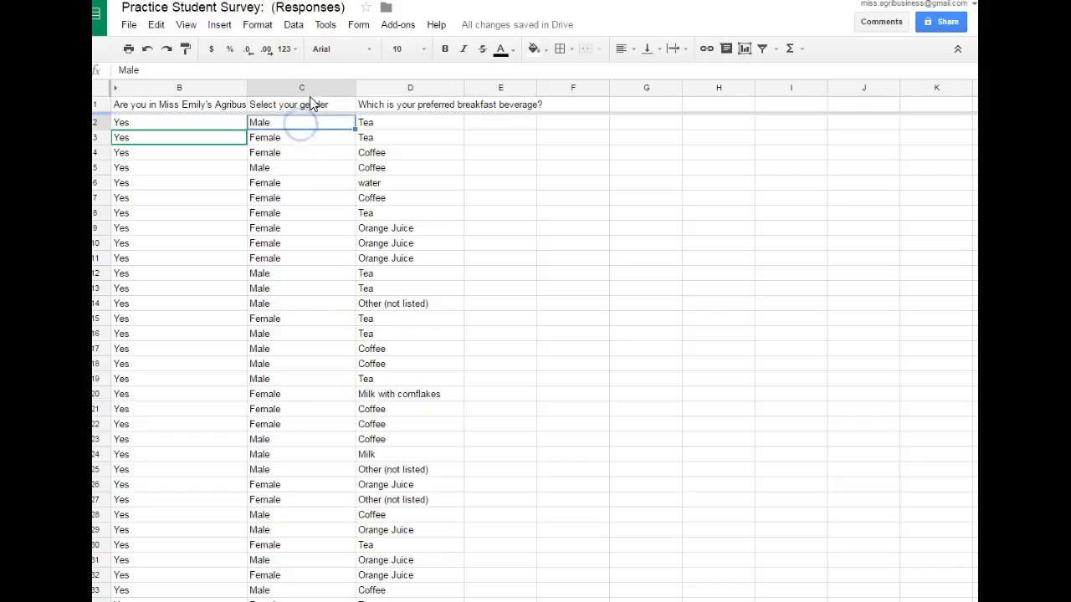
{"action": "left_click", "coordinate": [444, 49]}
{"action": "left_click", "coordinate": [323, 167]}
{"action": "left_click", "coordinate": [444, 49]}
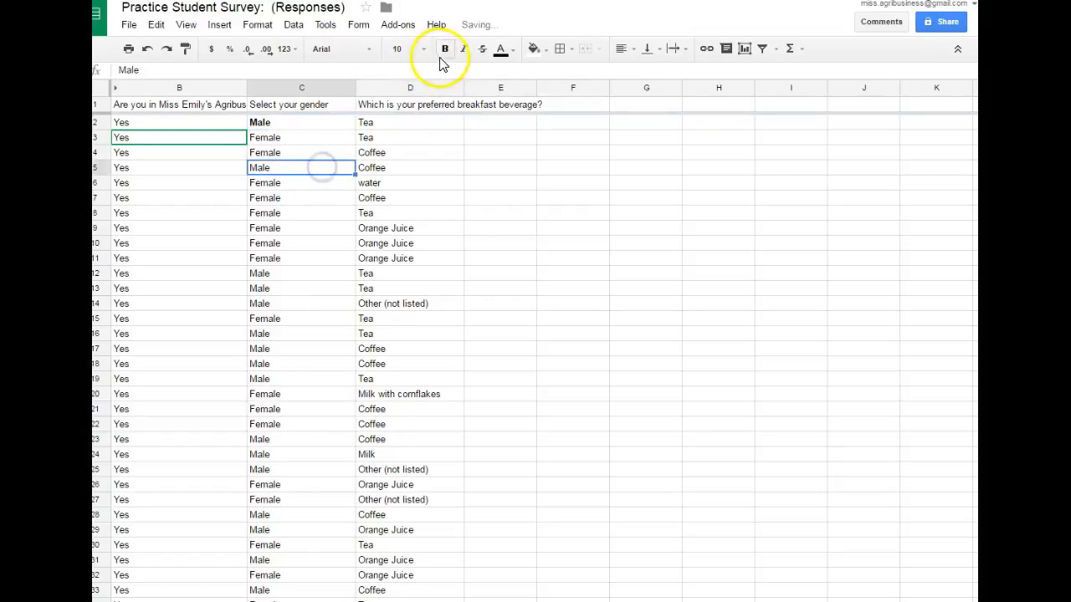
{"action": "left_click", "coordinate": [292, 273]}
{"action": "left_click", "coordinate": [444, 49]}
{"action": "left_click", "coordinate": [280, 289]}
{"action": "left_click", "coordinate": [444, 49]}
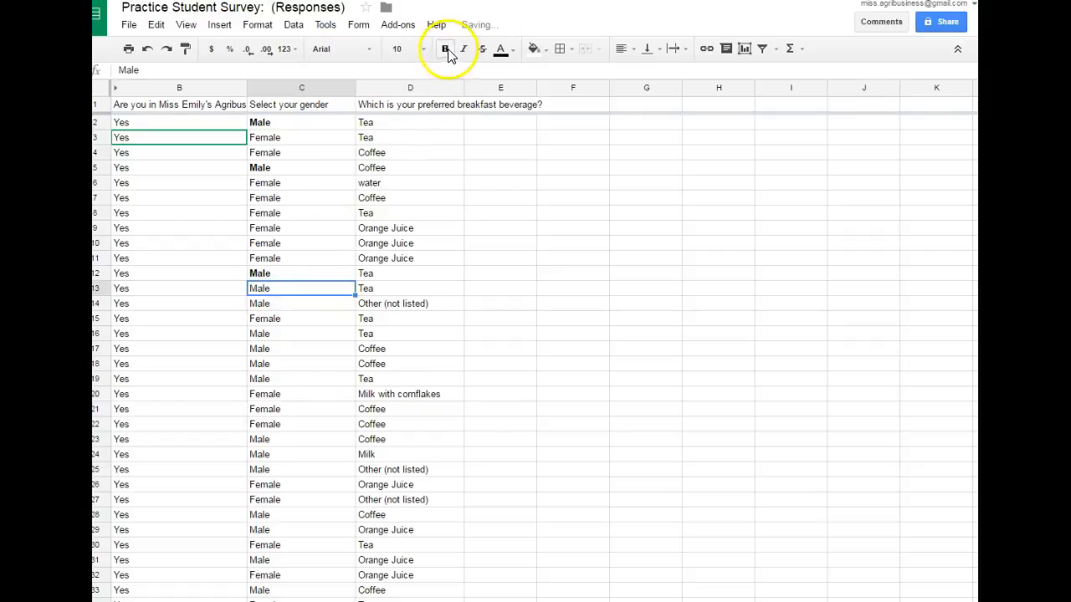
{"action": "left_click", "coordinate": [306, 304]}
{"action": "left_click", "coordinate": [446, 48]}
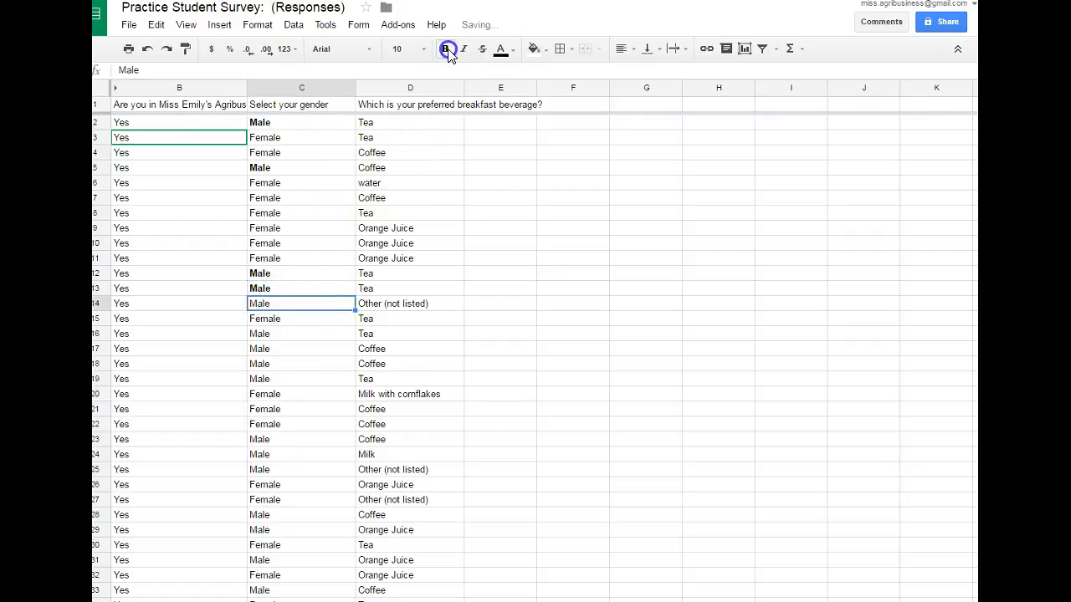
- Fill the Tea answers in D2, D3 and D8 of the beverage column with light yellow
{"action": "left_click", "coordinate": [420, 127]}
{"action": "left_click_drag", "start_coordinate": [420, 127], "coordinate": [422, 134]}
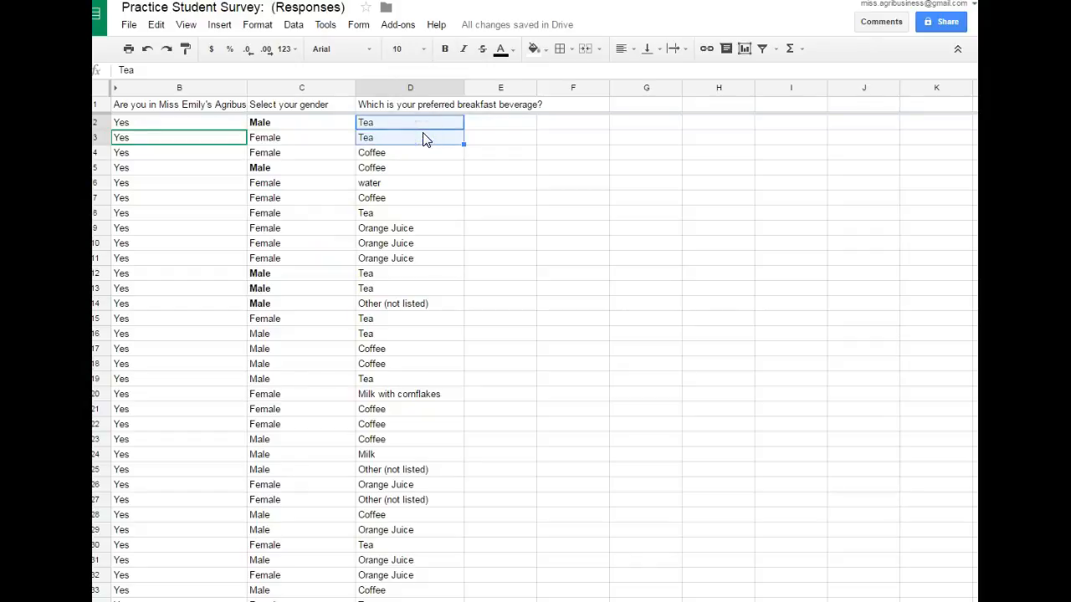
{"action": "left_click", "coordinate": [536, 48]}
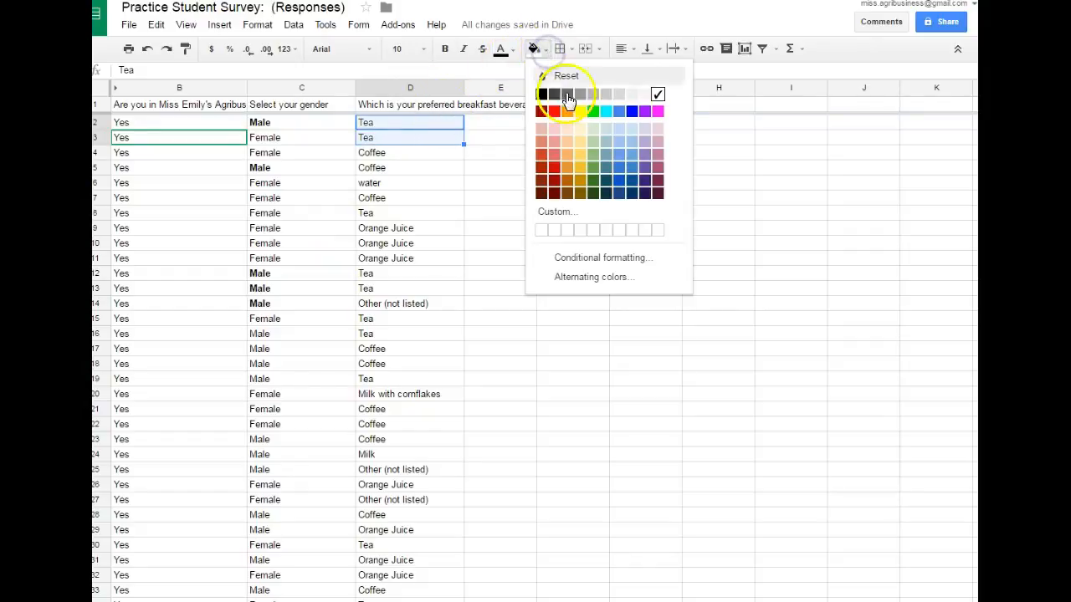
{"action": "left_click", "coordinate": [580, 130]}
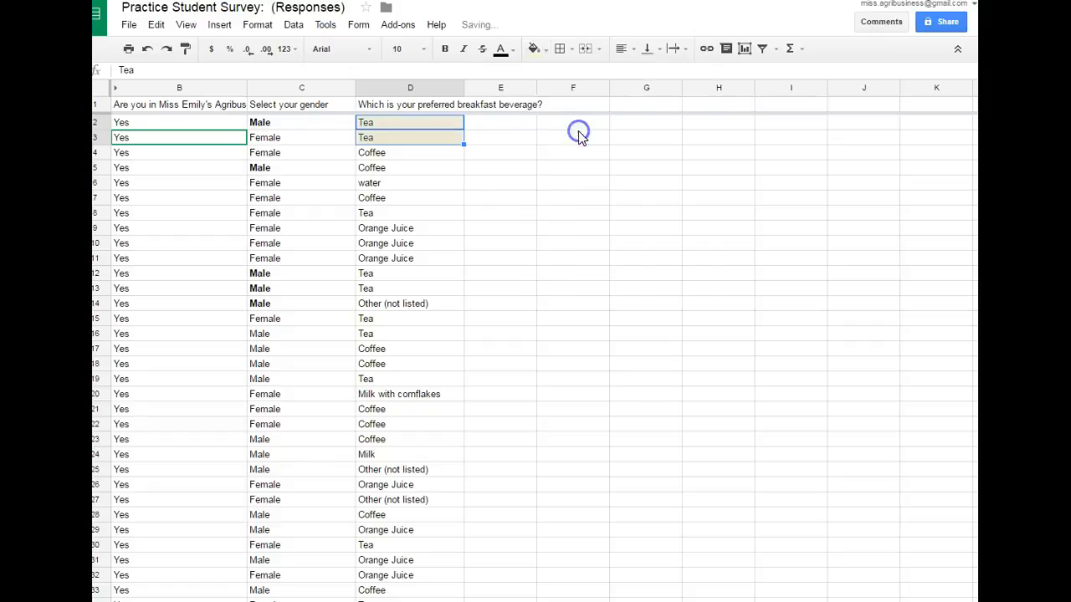
{"action": "left_click", "coordinate": [413, 213]}
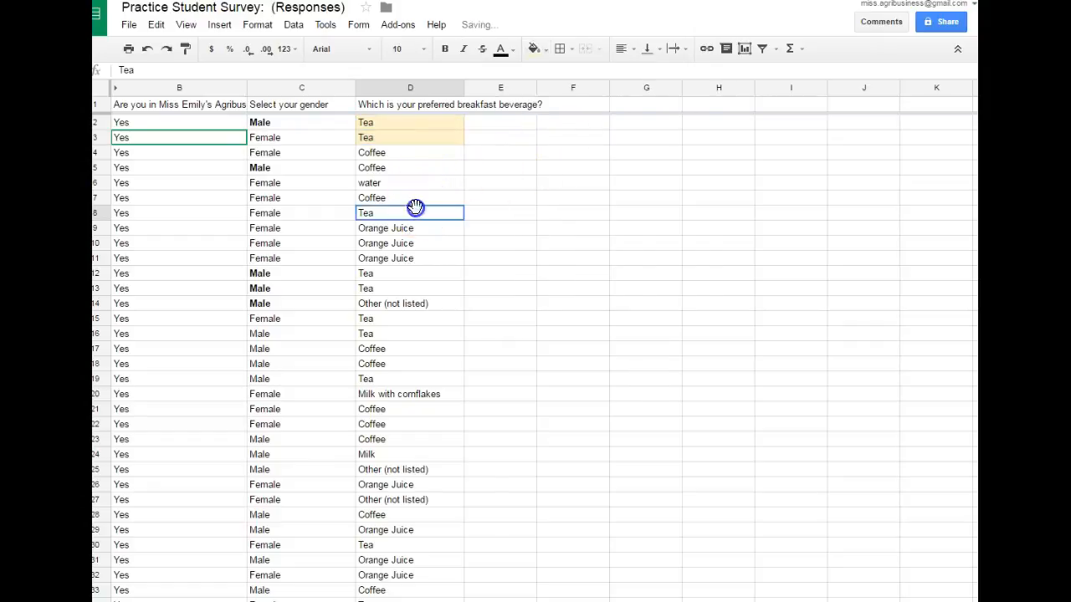
{"action": "left_click", "coordinate": [545, 49]}
{"action": "left_click", "coordinate": [580, 130]}
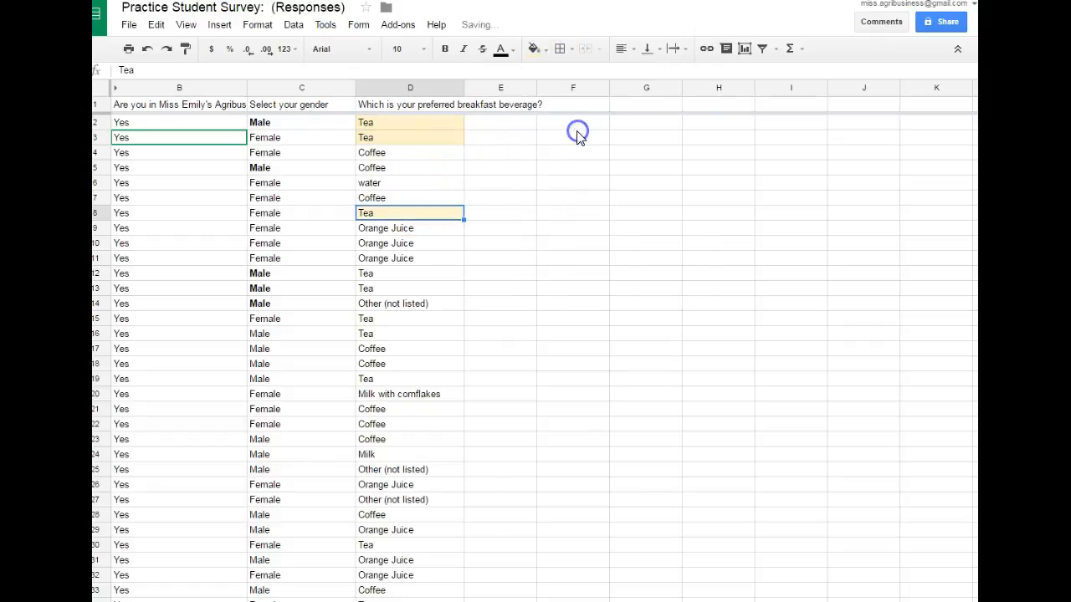
{"action": "left_click", "coordinate": [535, 184]}
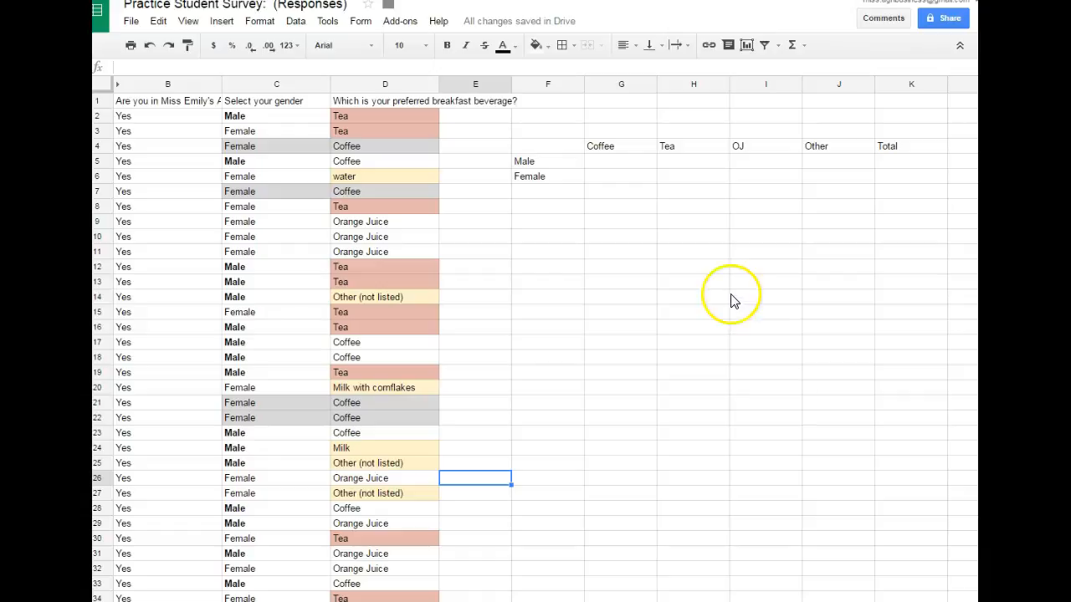
- Enter the row labels Coffee, Tea, OJ and Other in cells F10 to F13
{"action": "left_click", "coordinate": [726, 282]}
{"action": "left_click", "coordinate": [920, 144]}
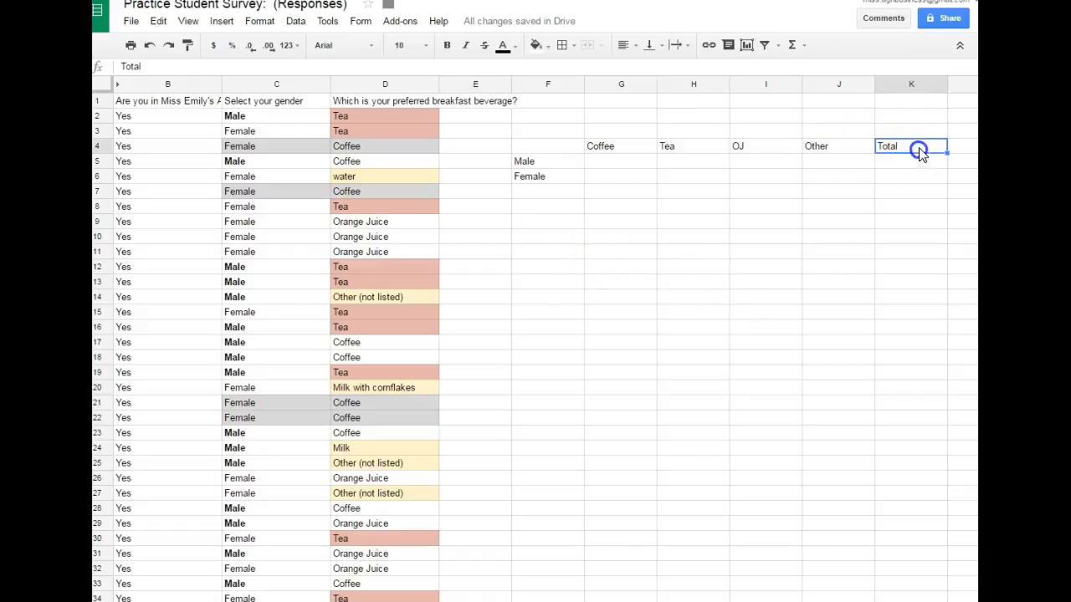
{"action": "left_click", "coordinate": [542, 255]}
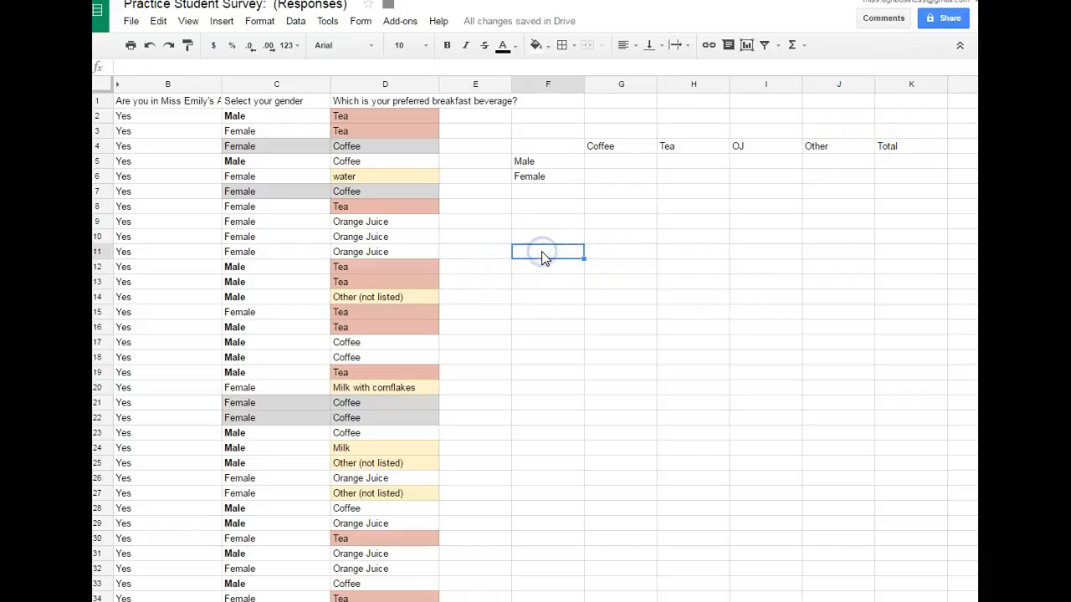
{"action": "type", "text": "Tea"}
{"action": "key", "text": "Up"}
{"action": "type", "text": "C"}
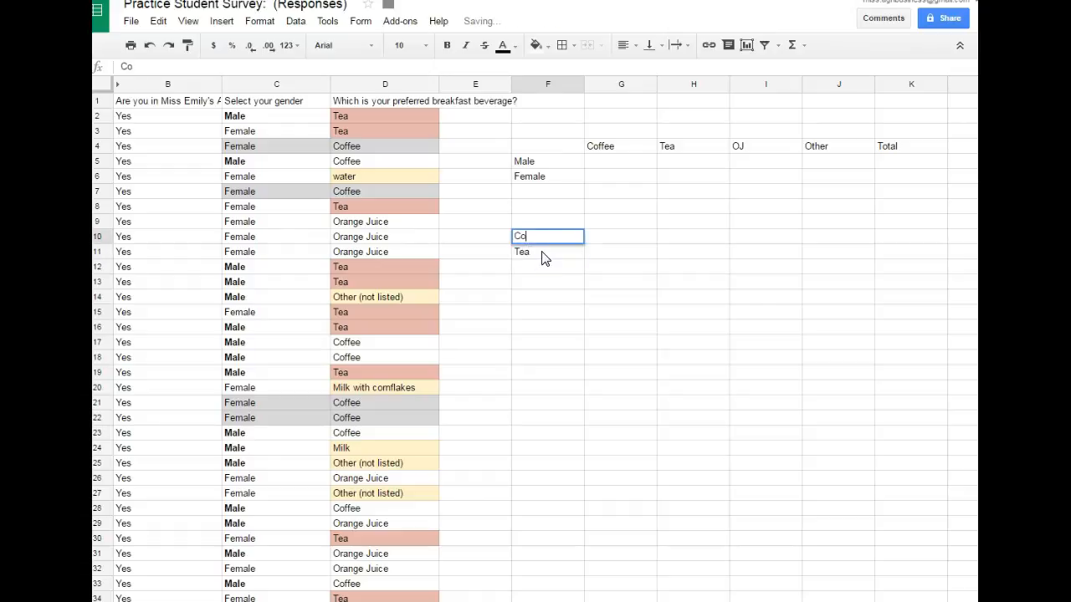
{"action": "type", "text": "offee"}
{"action": "key", "text": "Return"}
{"action": "key", "text": "Down"}
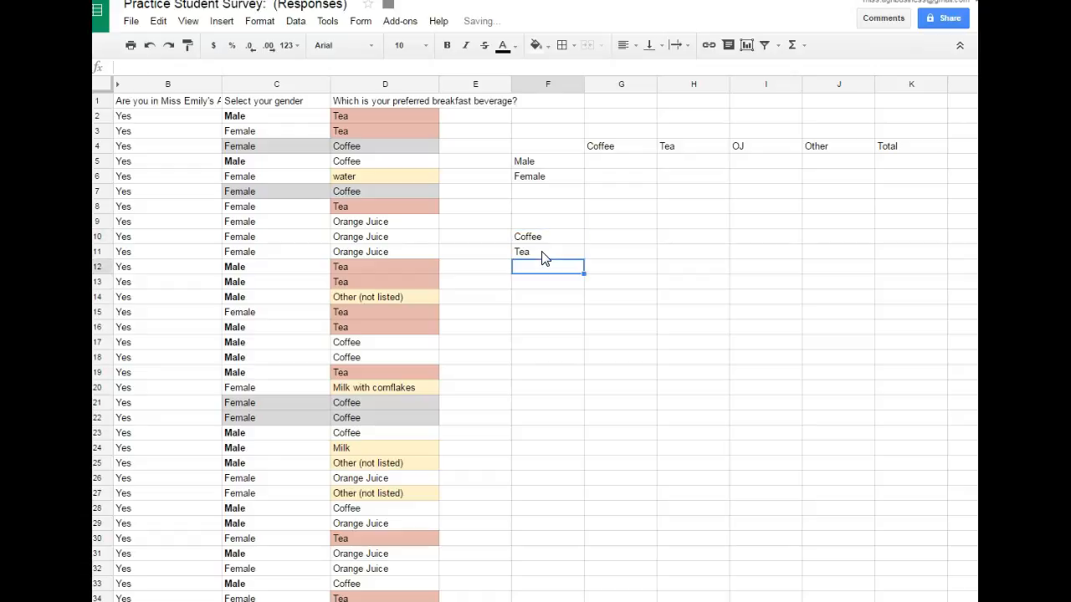
{"action": "type", "text": "OJ"}
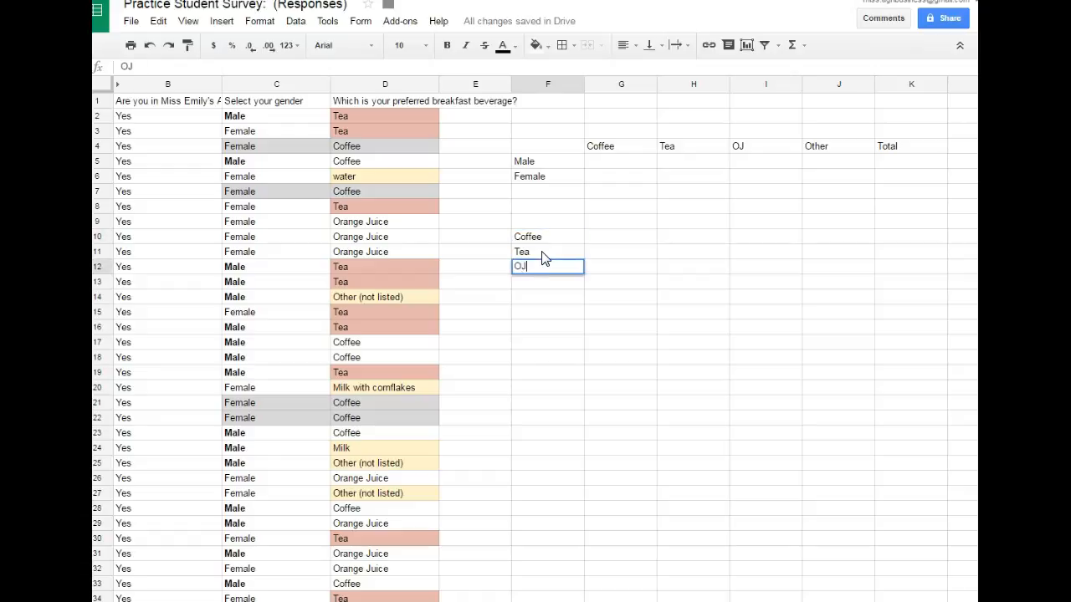
{"action": "key", "text": "Return"}
{"action": "type", "text": "Other"}
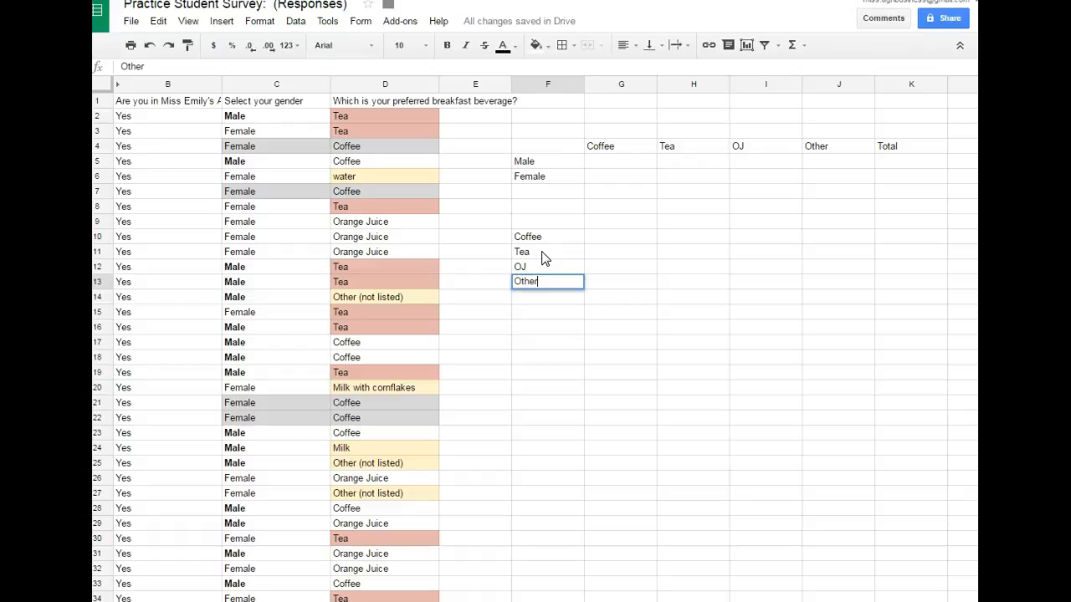
{"action": "left_click", "coordinate": [620, 240]}
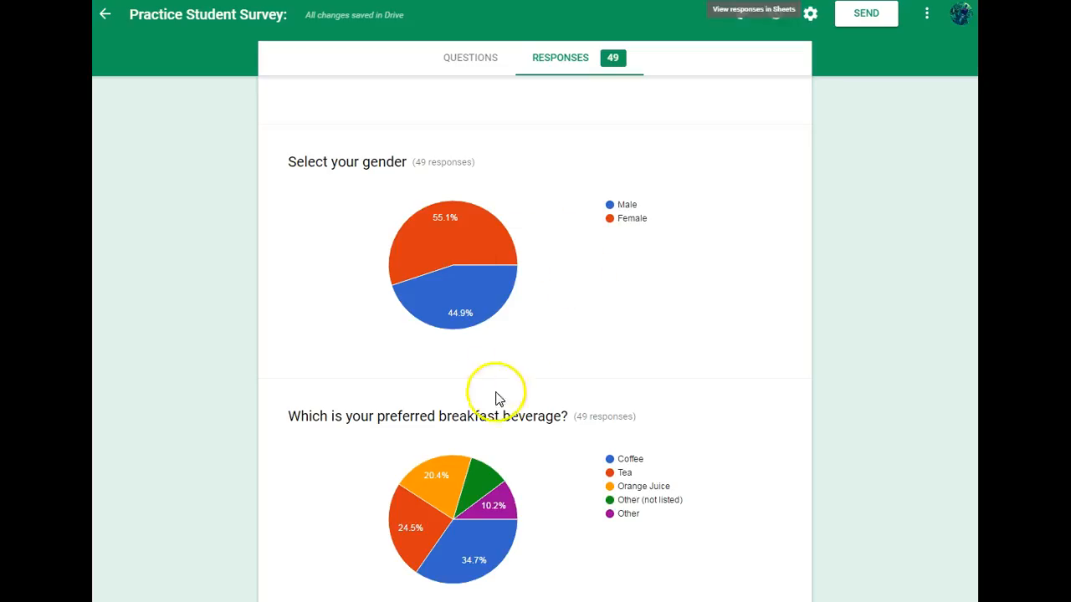
- Using the form's beverage pie chart, enter the counts 17 for Coffee, 12 for Tea, 10 for OJ and 10 for Other in G10:G13
{"action": "mouse_move", "coordinate": [434, 469]}
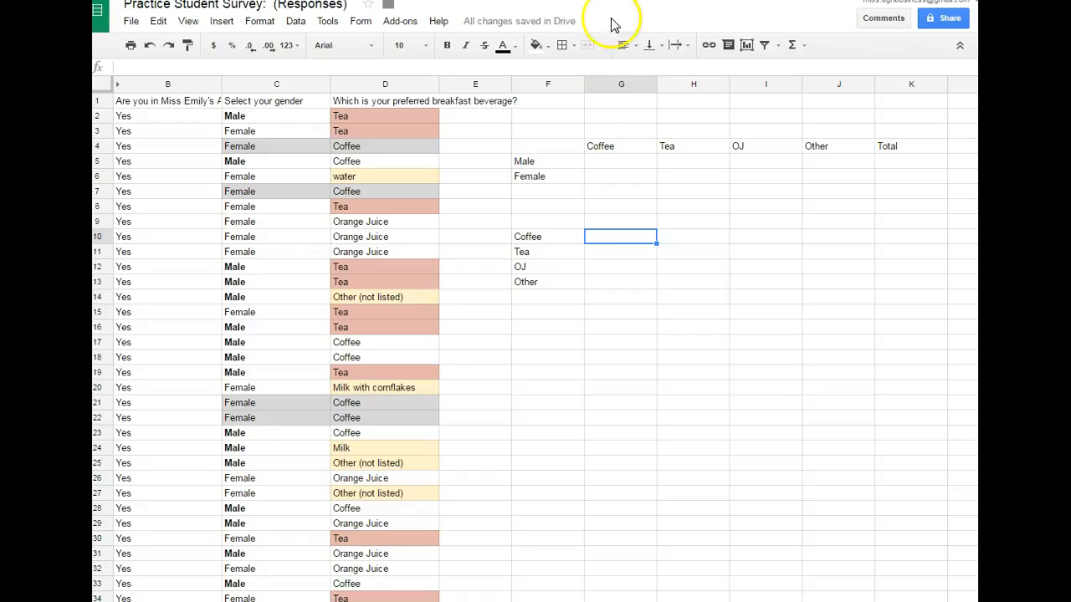
{"action": "left_click", "coordinate": [632, 238]}
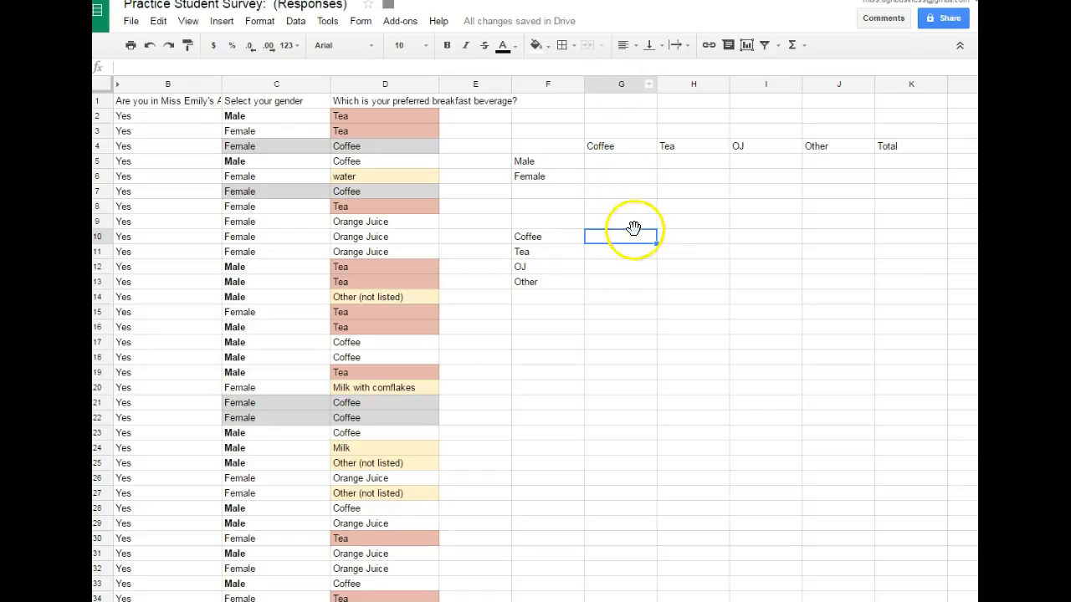
{"action": "type", "text": "1"}
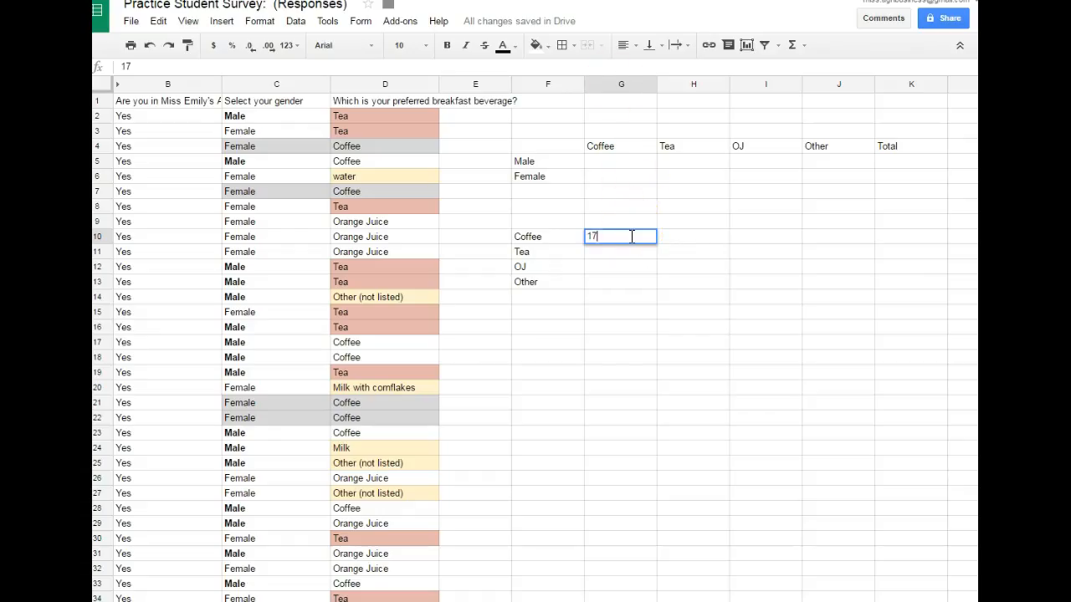
{"action": "type", "text": "7"}
{"action": "key", "text": "Return"}
{"action": "type", "text": "12"}
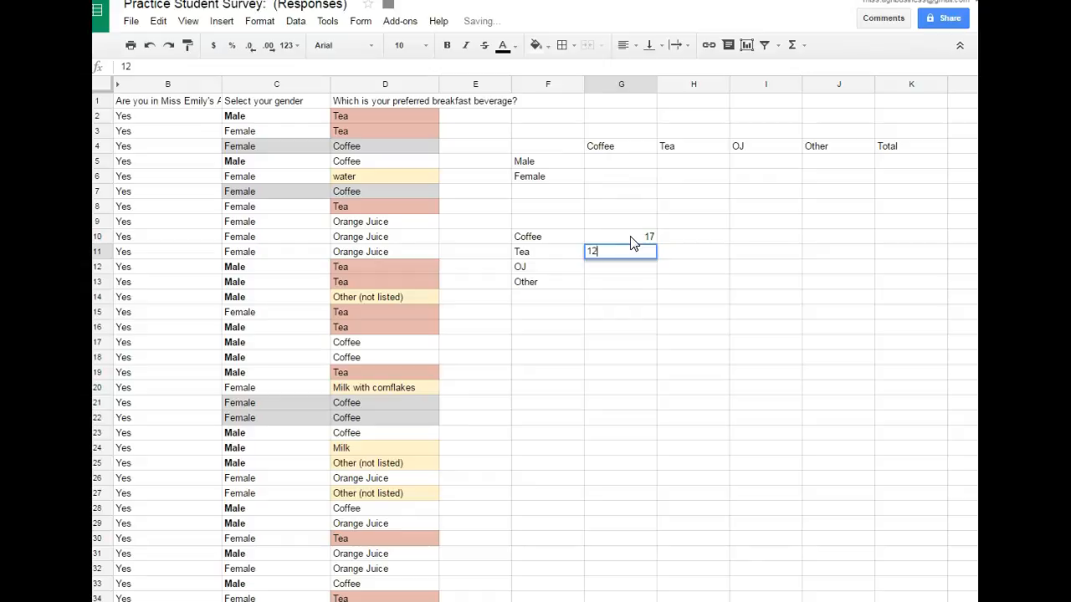
{"action": "key", "text": "Return"}
{"action": "type", "text": "10"}
{"action": "key", "text": "Return"}
{"action": "type", "text": "1"}
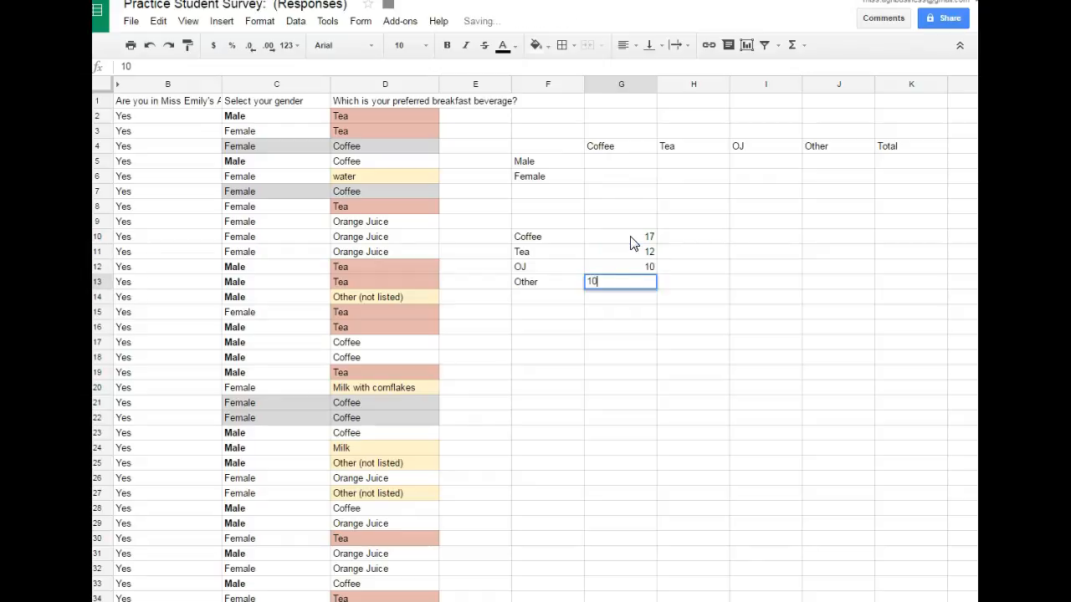
{"action": "key", "text": "Return"}
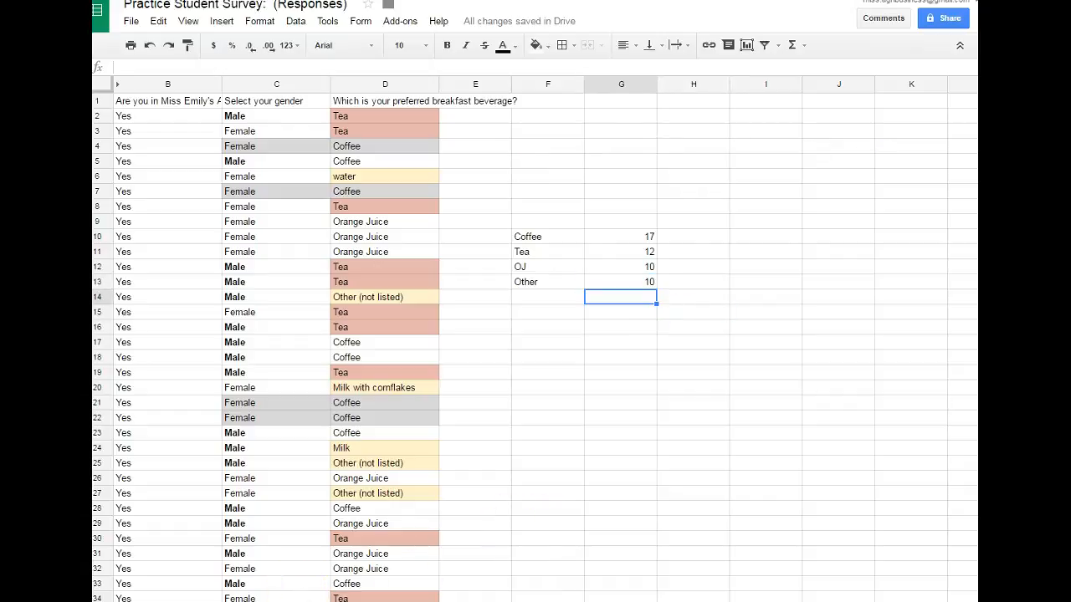
- Start a new chart from the beverage labels and counts in F10:G13
{"action": "left_click_drag", "start_coordinate": [545, 240], "coordinate": [635, 282]}
{"action": "left_click", "coordinate": [636, 282]}
{"action": "left_click_drag", "start_coordinate": [544, 238], "coordinate": [641, 282]}
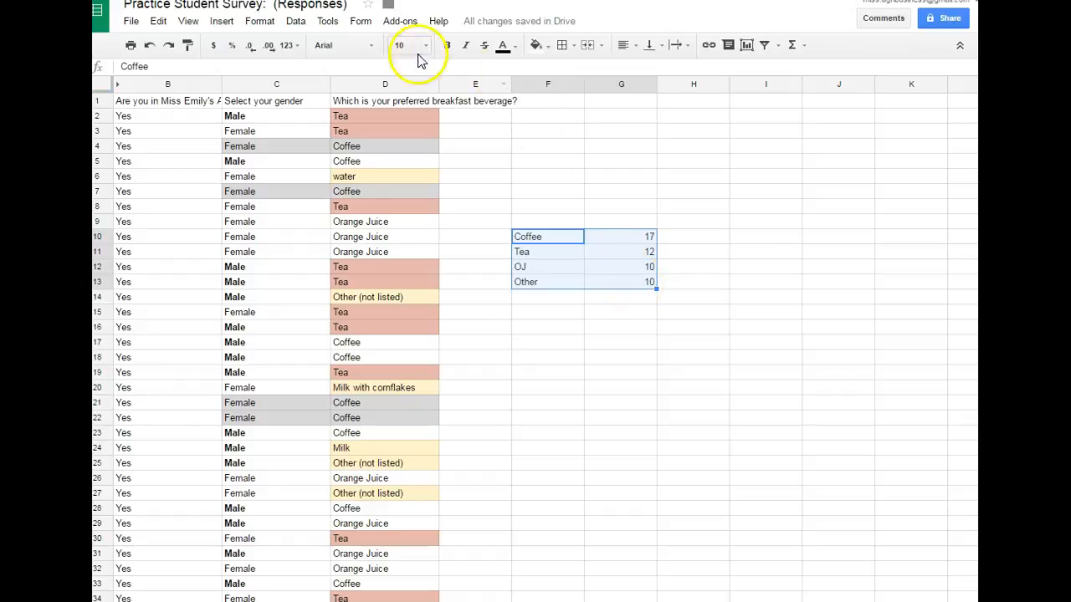
{"action": "left_click", "coordinate": [230, 21]}
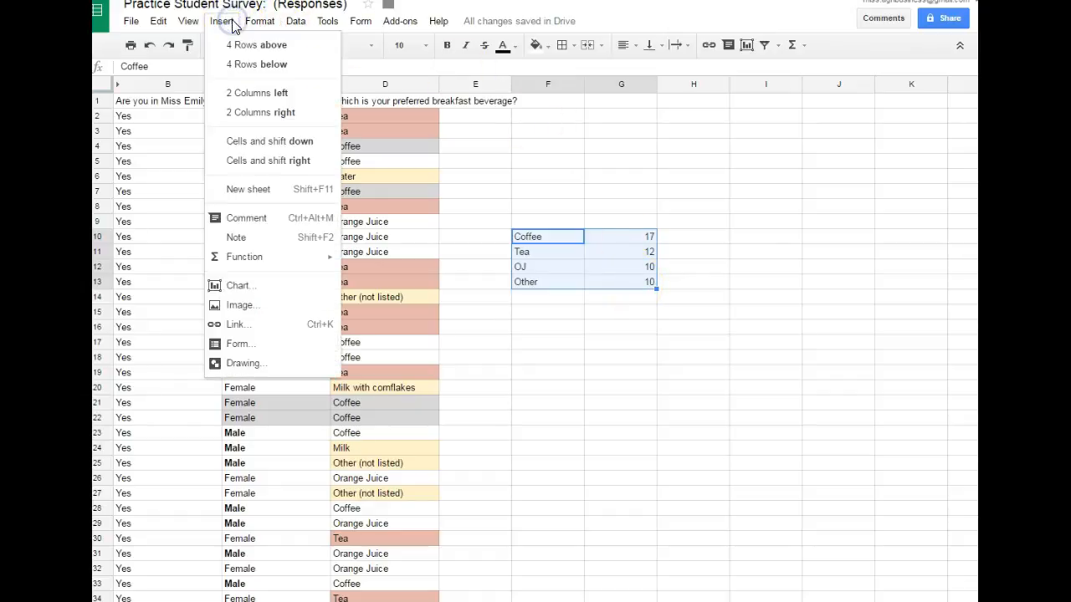
{"action": "left_click", "coordinate": [233, 292]}
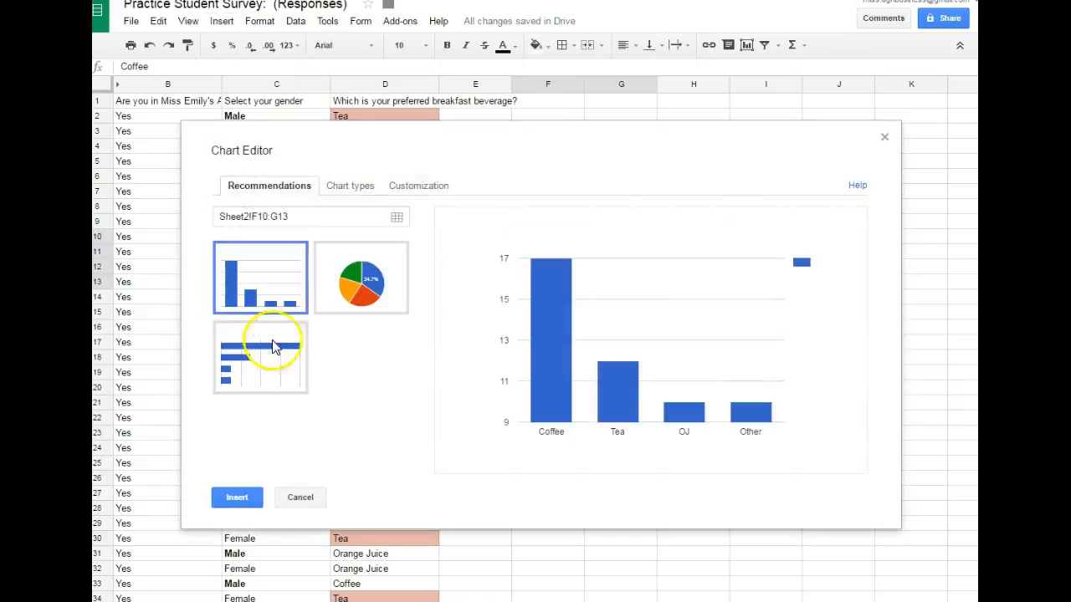
{"action": "left_click", "coordinate": [277, 353]}
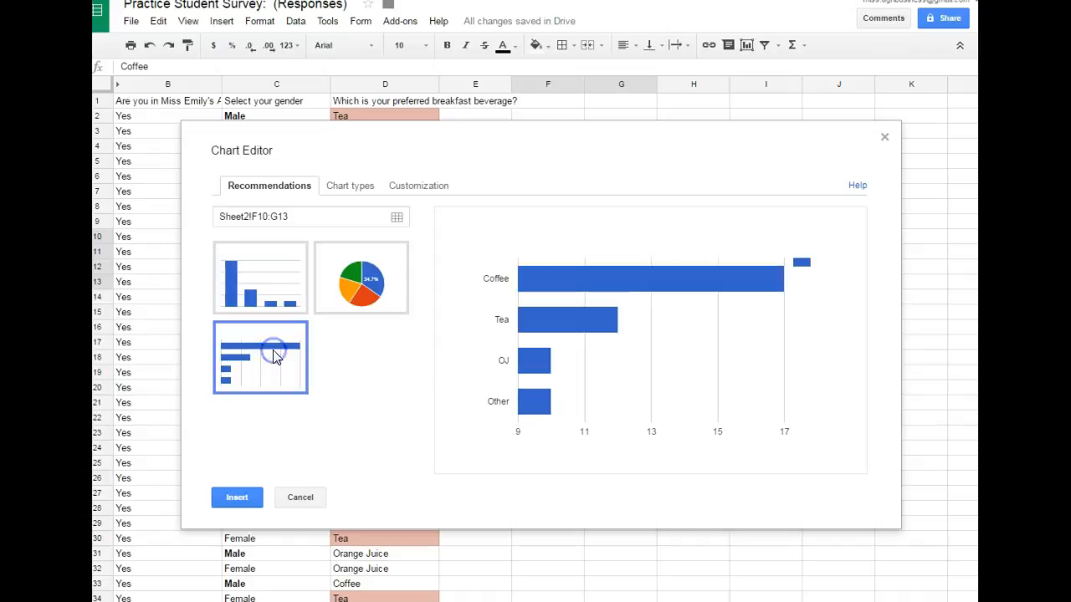
{"action": "left_click", "coordinate": [345, 186]}
{"action": "left_click", "coordinate": [422, 194]}
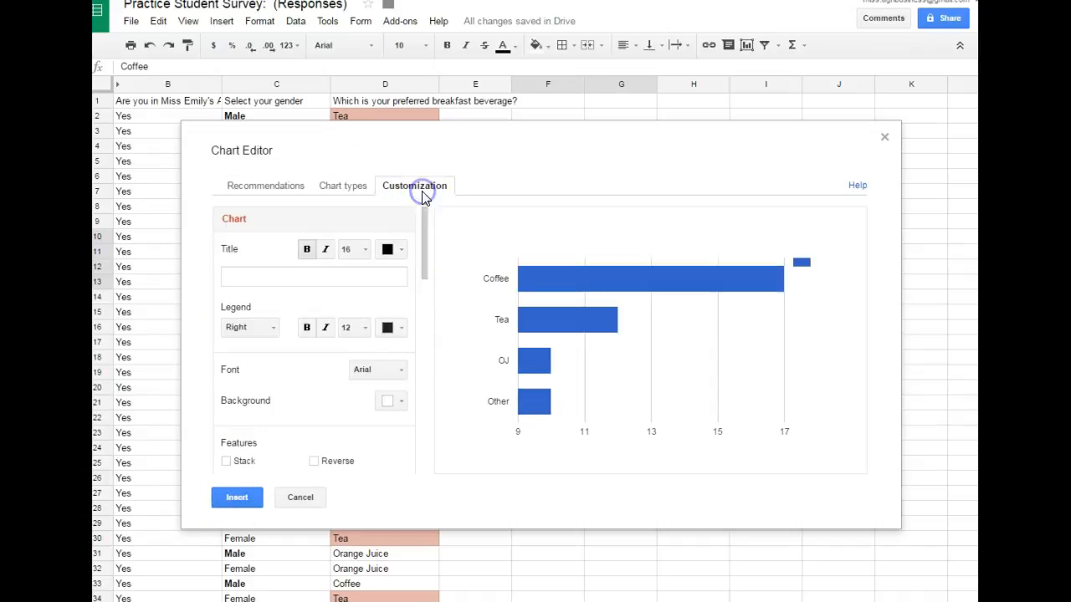
{"action": "left_click", "coordinate": [266, 182]}
- Choose the recommended vertical column chart for the beverage counts and set the chart background to light grey
{"action": "left_click", "coordinate": [262, 276]}
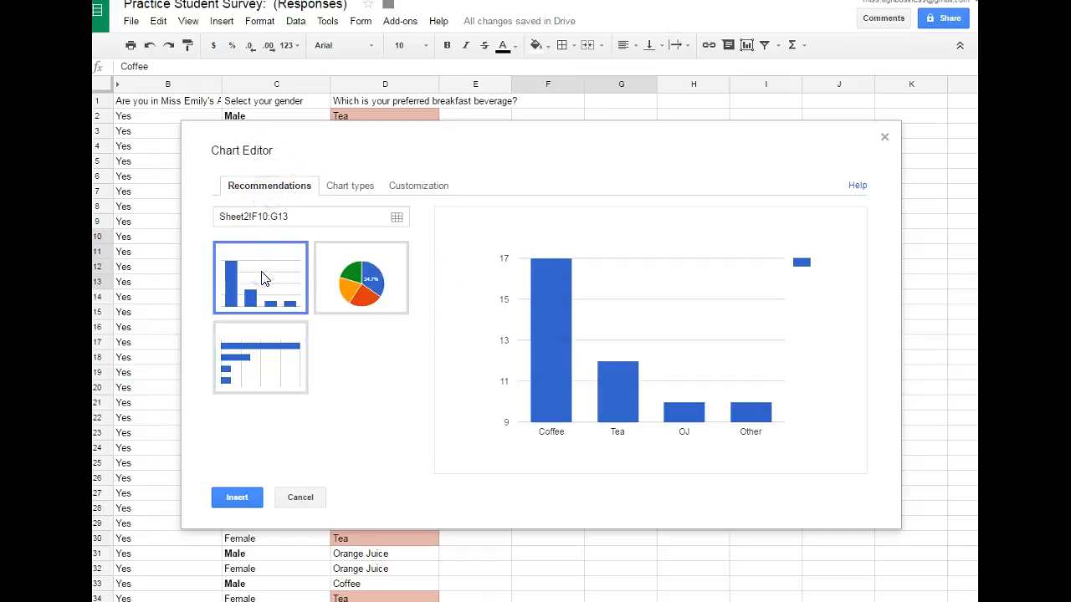
{"action": "left_click", "coordinate": [410, 193]}
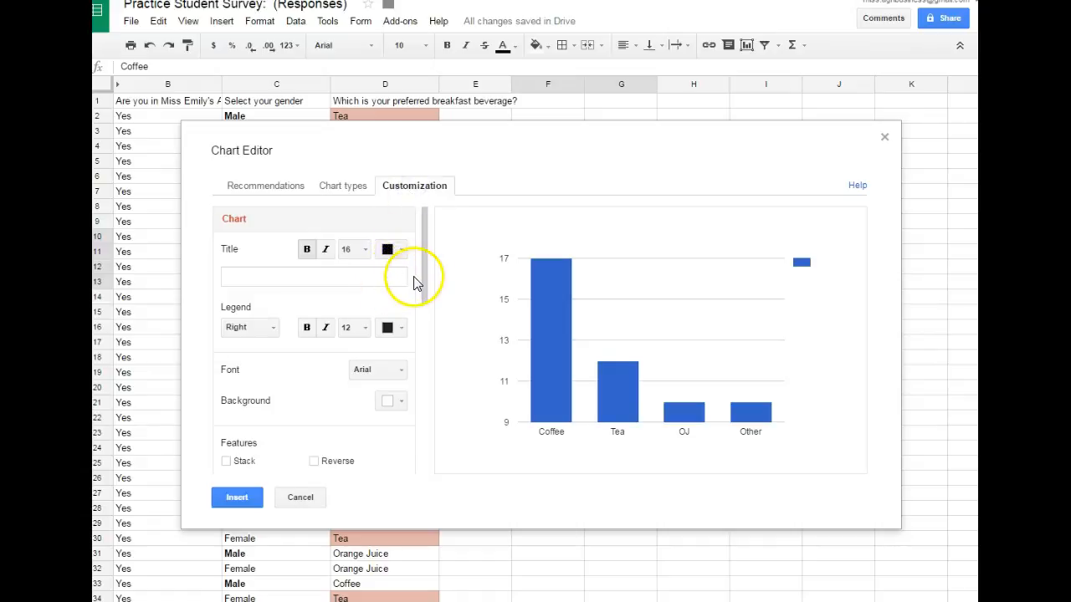
{"action": "scroll", "coordinate": [423, 301], "scroll_direction": "down", "scroll_amount": 1}
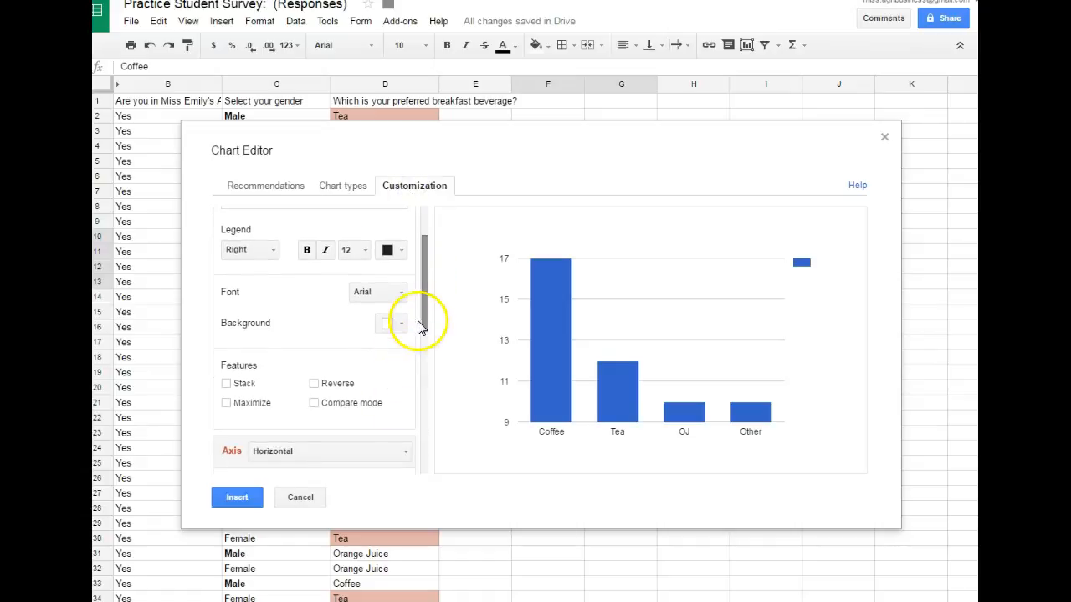
{"action": "left_click", "coordinate": [391, 324]}
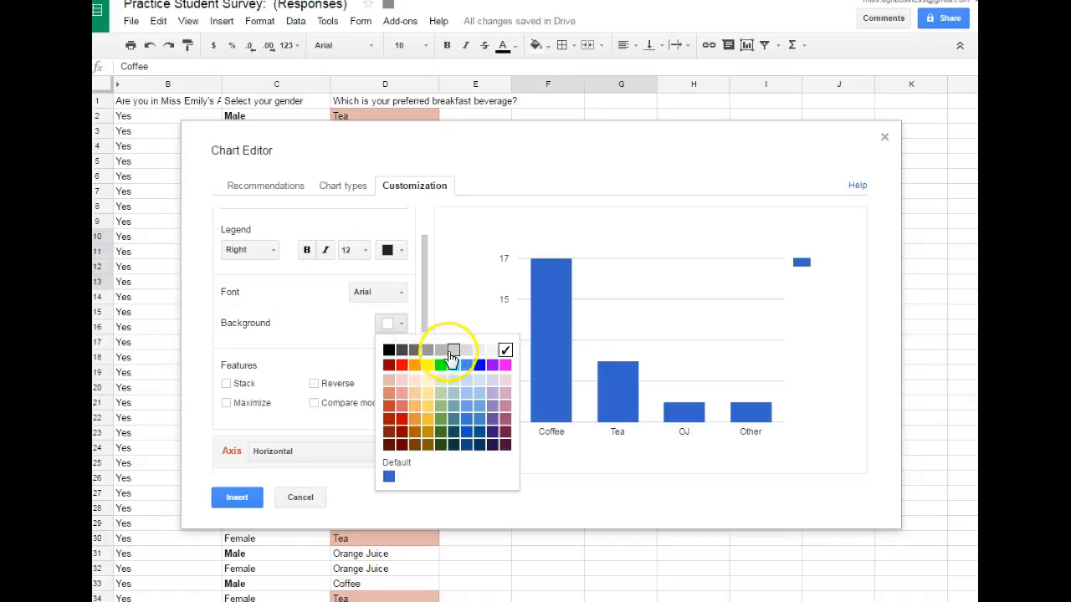
{"action": "left_click", "coordinate": [449, 355]}
- Recolor the chart's column series, trying orange and settling on light red
{"action": "left_click_drag", "start_coordinate": [425, 327], "coordinate": [427, 462]}
{"action": "left_click", "coordinate": [390, 326]}
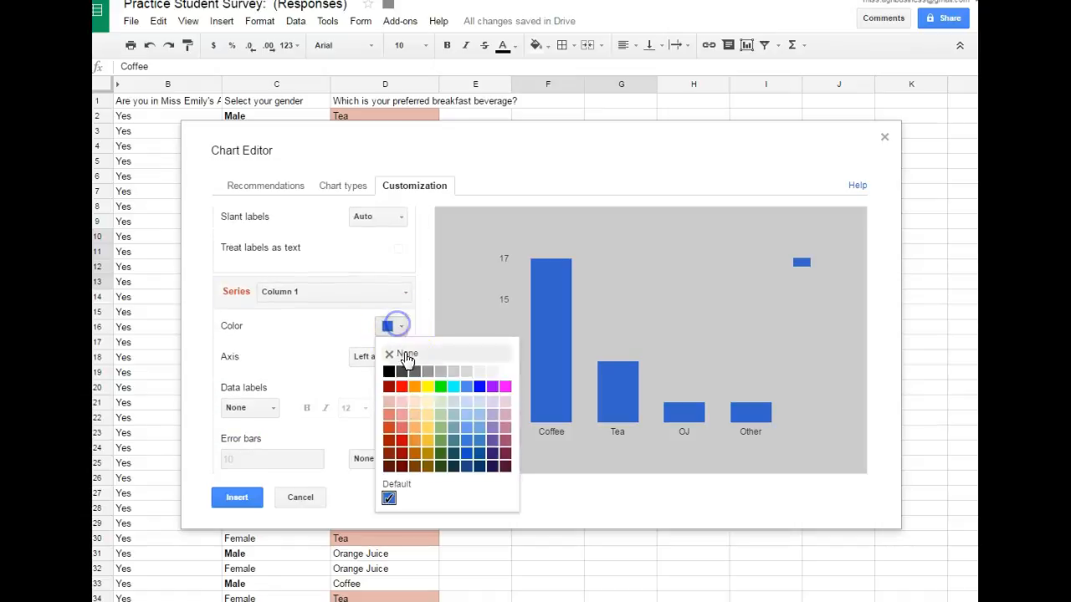
{"action": "left_click", "coordinate": [420, 386]}
{"action": "left_click", "coordinate": [403, 327]}
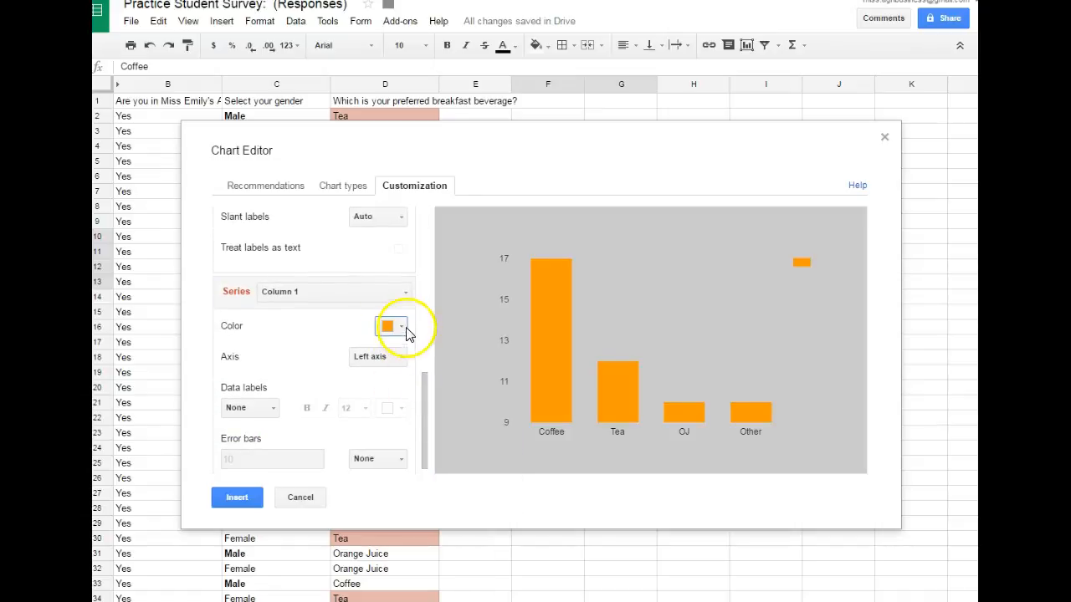
{"action": "left_click", "coordinate": [399, 430]}
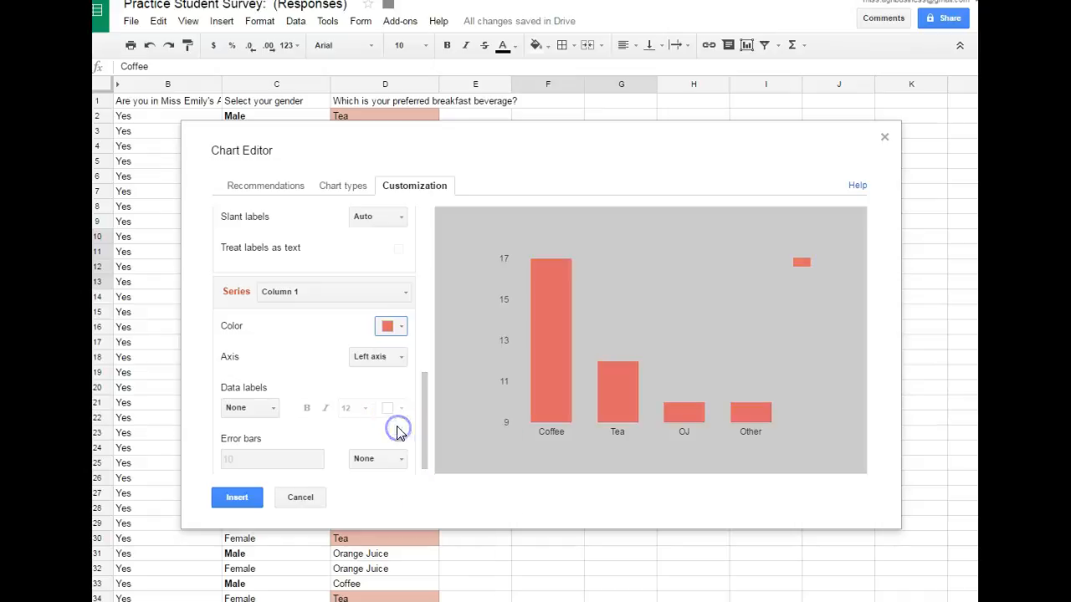
- Give the chart's horizontal axis the title Beverage Type
{"action": "left_click_drag", "start_coordinate": [423, 418], "coordinate": [429, 332]}
{"action": "left_click", "coordinate": [351, 355]}
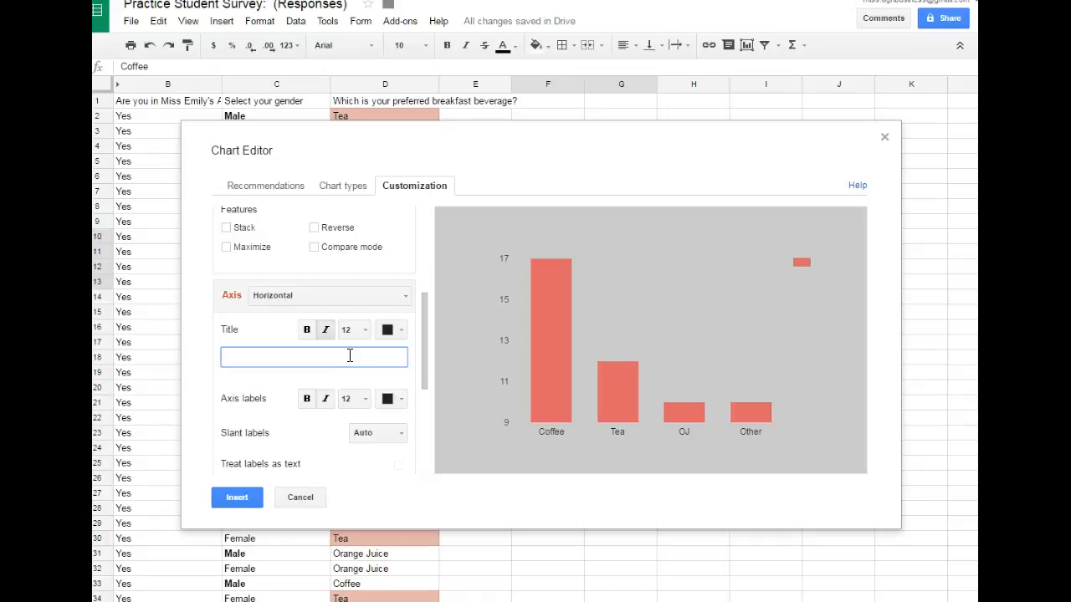
{"action": "type", "text": "Beverage Type"}
- Set the chart title to the teacher's name in possessive form followed by "Agribusiness Students Preferred Beverage"
{"action": "scroll", "coordinate": [350, 356], "scroll_direction": "down", "scroll_amount": 5}
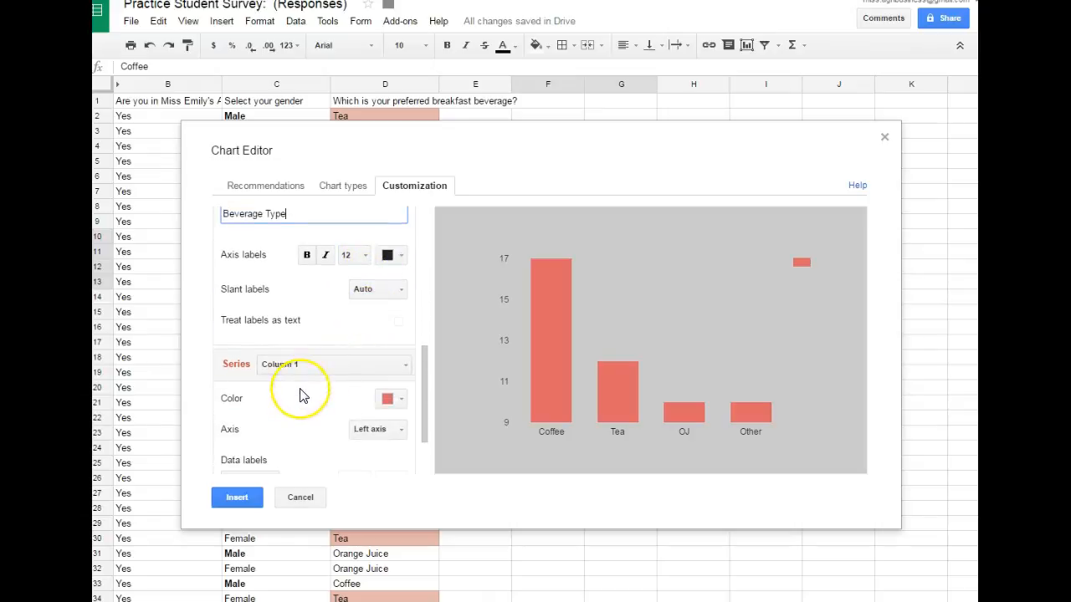
{"action": "scroll", "coordinate": [301, 396], "scroll_direction": "up", "scroll_amount": 5}
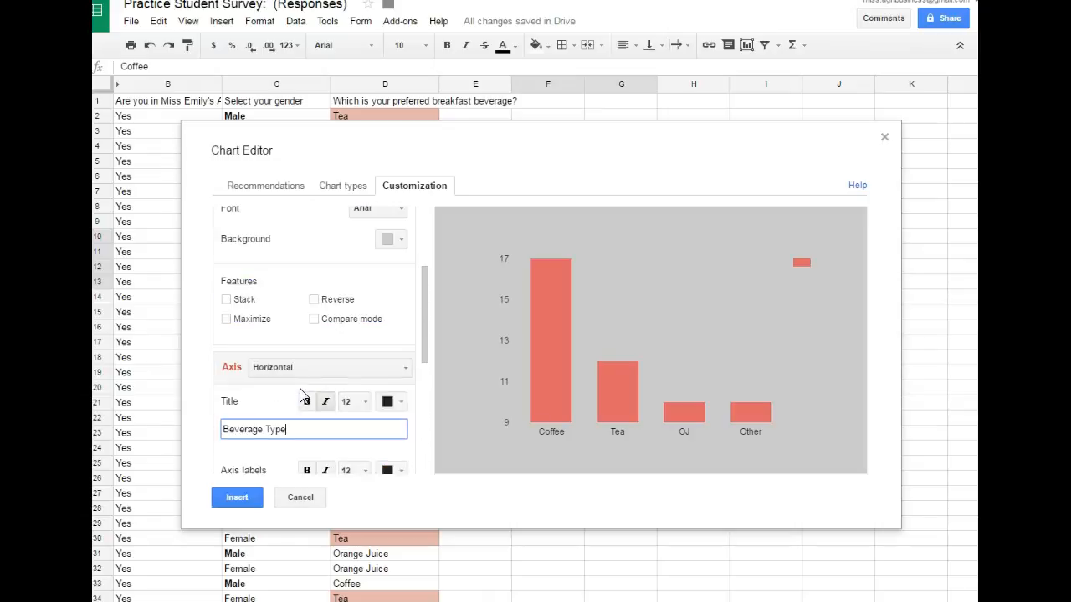
{"action": "scroll", "coordinate": [303, 396], "scroll_direction": "up", "scroll_amount": 1}
{"action": "left_click", "coordinate": [277, 278]}
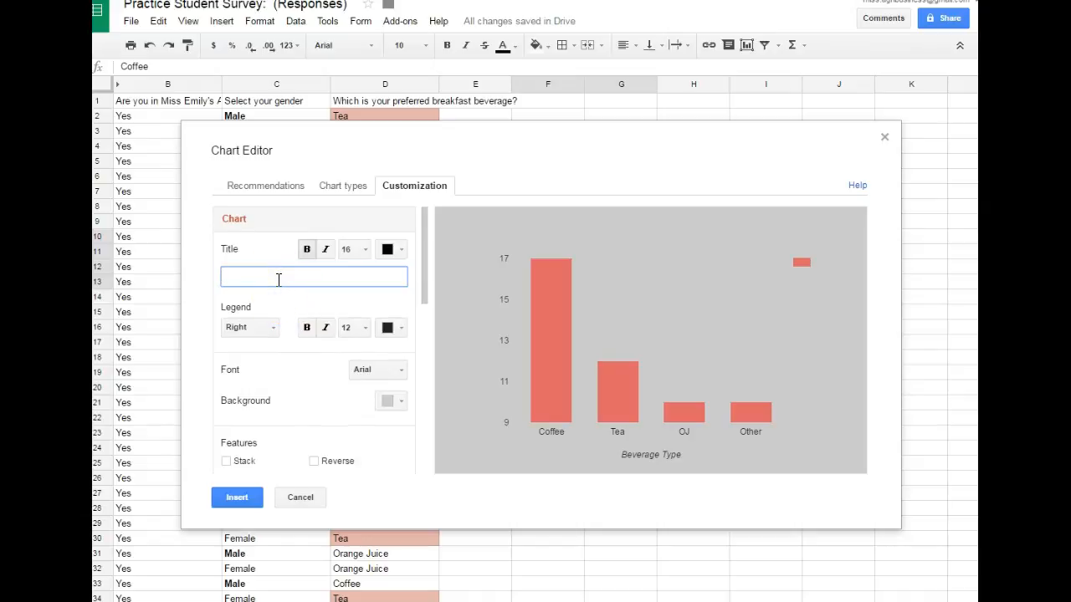
{"action": "type", "text": "Miss Emily"}
{"action": "type", "text": "'s Agribusines"}
{"action": "type", "text": "s Students P"}
{"action": "type", "text": "feren"}
{"action": "key", "text": "BackSpace"}
{"action": "key", "text": "BackSpace"}
{"action": "key", "text": "BackSpace"}
{"action": "key", "text": "BackSpace"}
{"action": "key", "text": "BackSpace"}
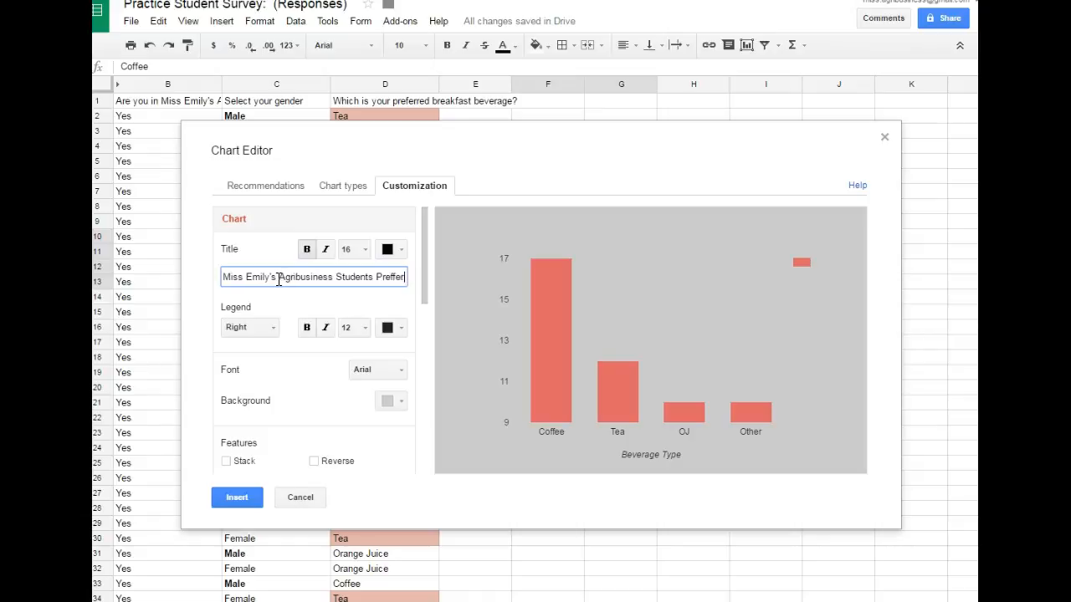
{"action": "type", "text": "erred B"}
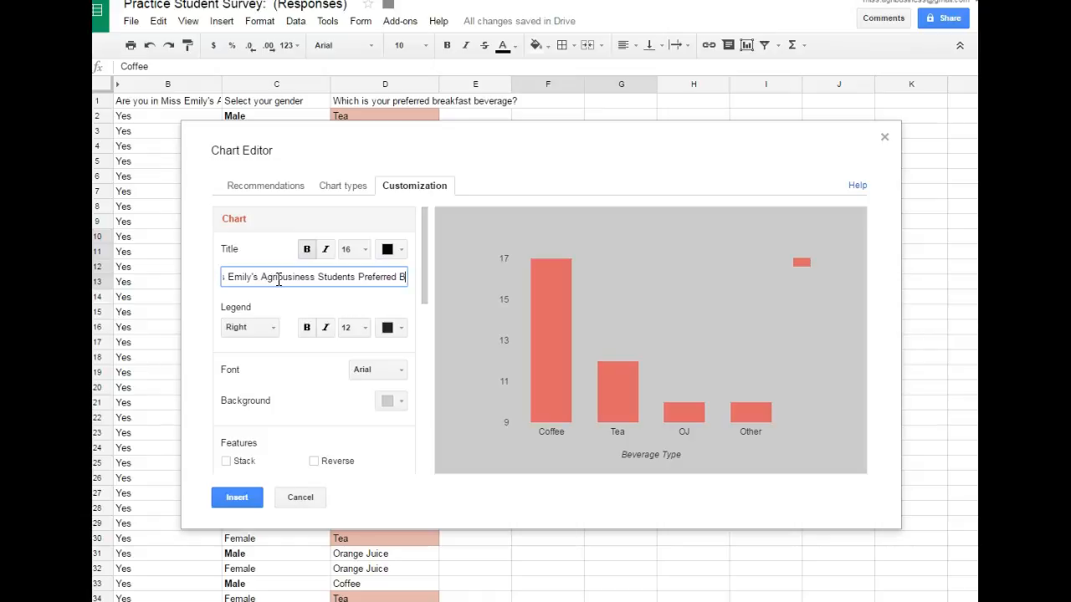
{"action": "type", "text": "everage is"}
{"action": "key", "text": "BackSpace"}
{"action": "key", "text": "BackSpace"}
{"action": "key", "text": "BackSpace"}
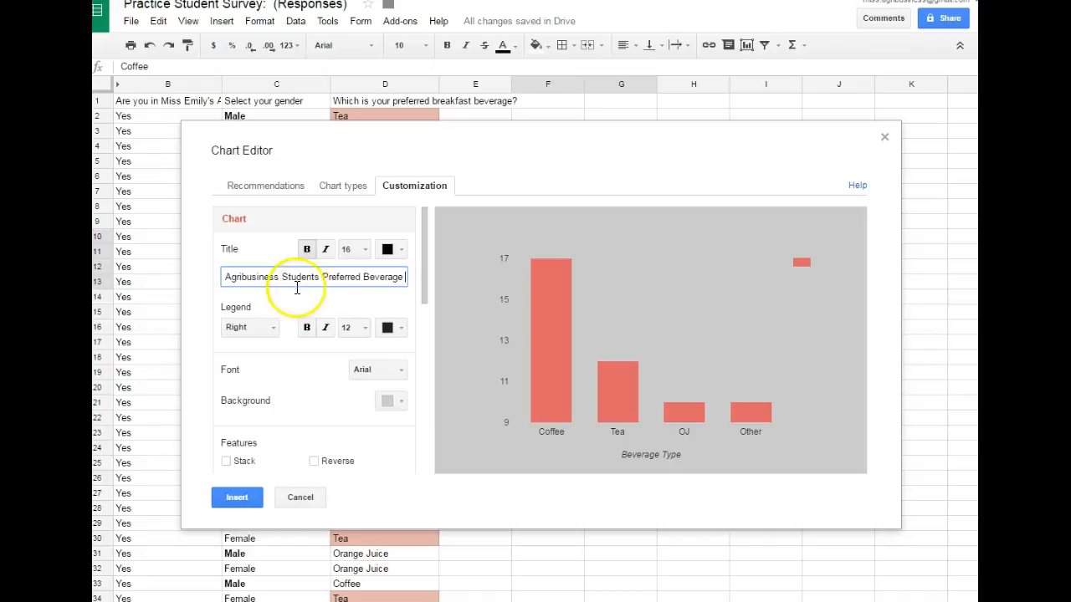
- Remove the bold from the chart title and color it red, trying italics on and off
{"action": "left_click", "coordinate": [308, 251]}
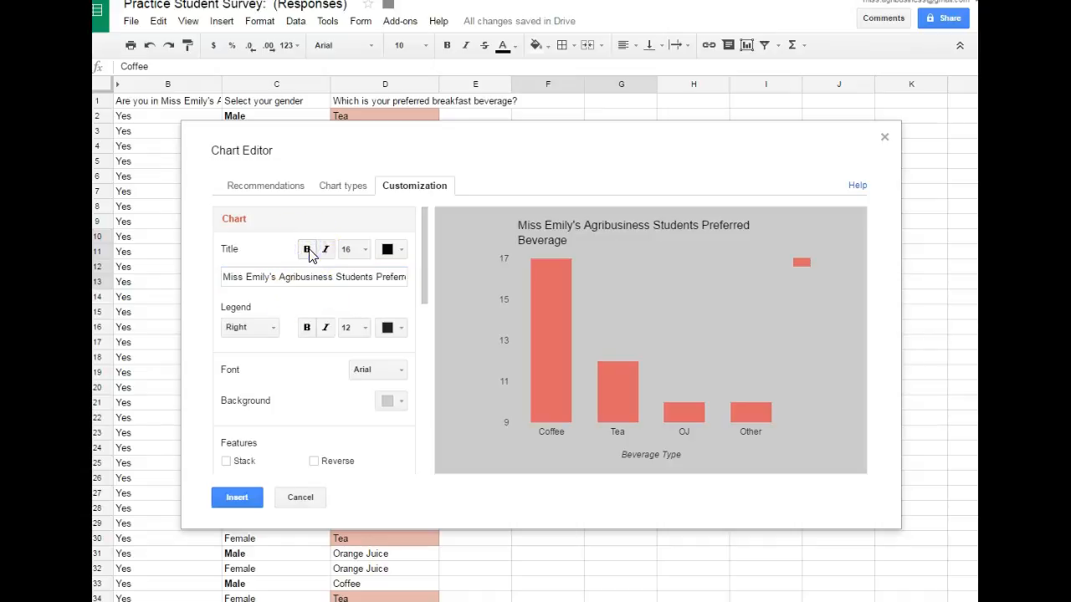
{"action": "left_click", "coordinate": [400, 257]}
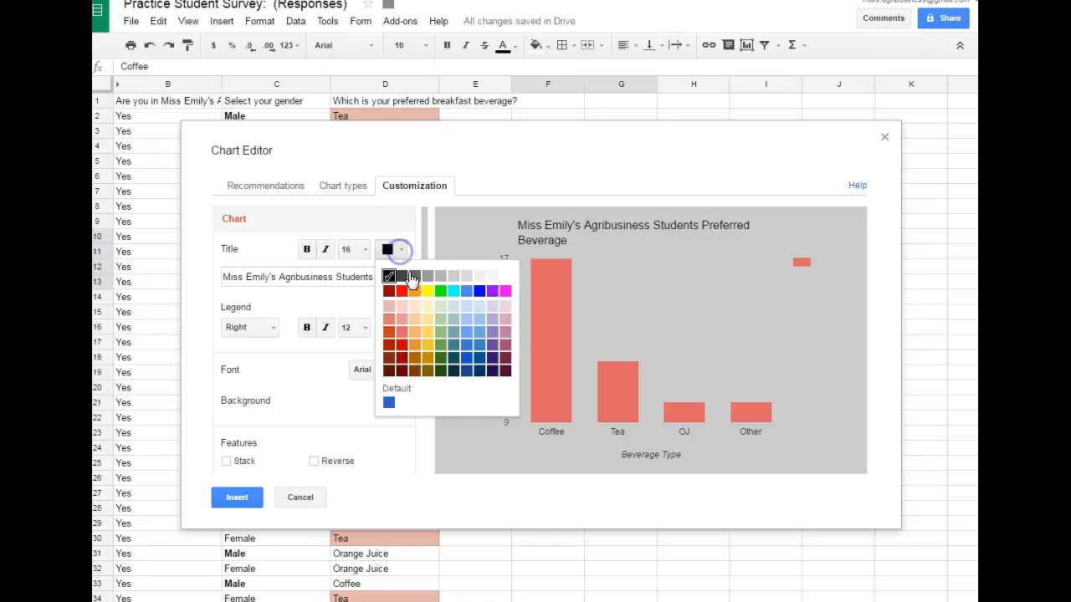
{"action": "left_click", "coordinate": [404, 291]}
{"action": "left_click", "coordinate": [324, 250]}
{"action": "left_click", "coordinate": [323, 251]}
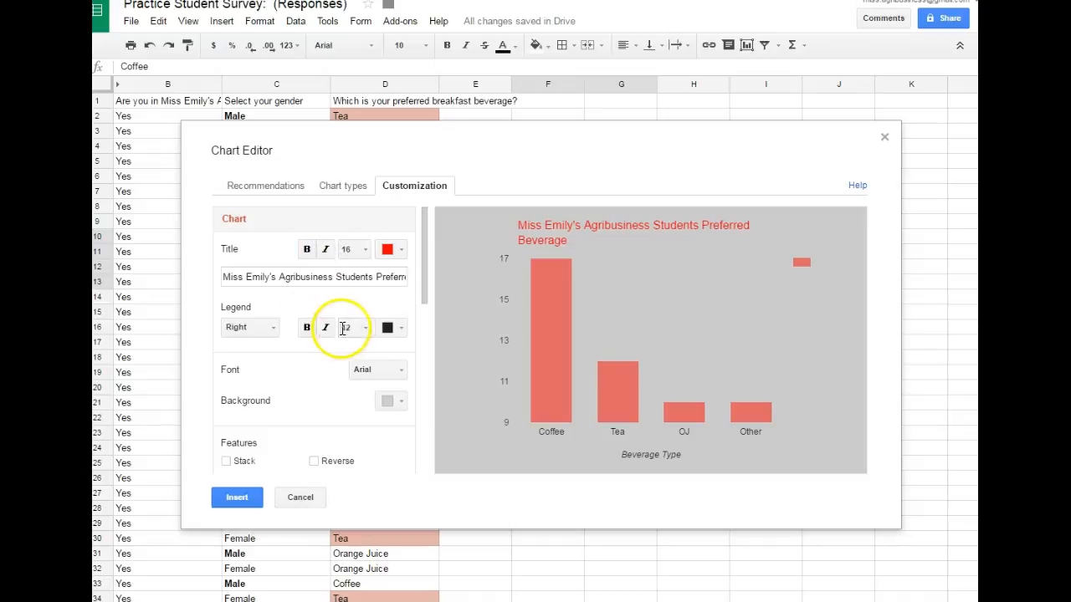
{"action": "scroll", "coordinate": [335, 301], "scroll_direction": "down", "scroll_amount": 2}
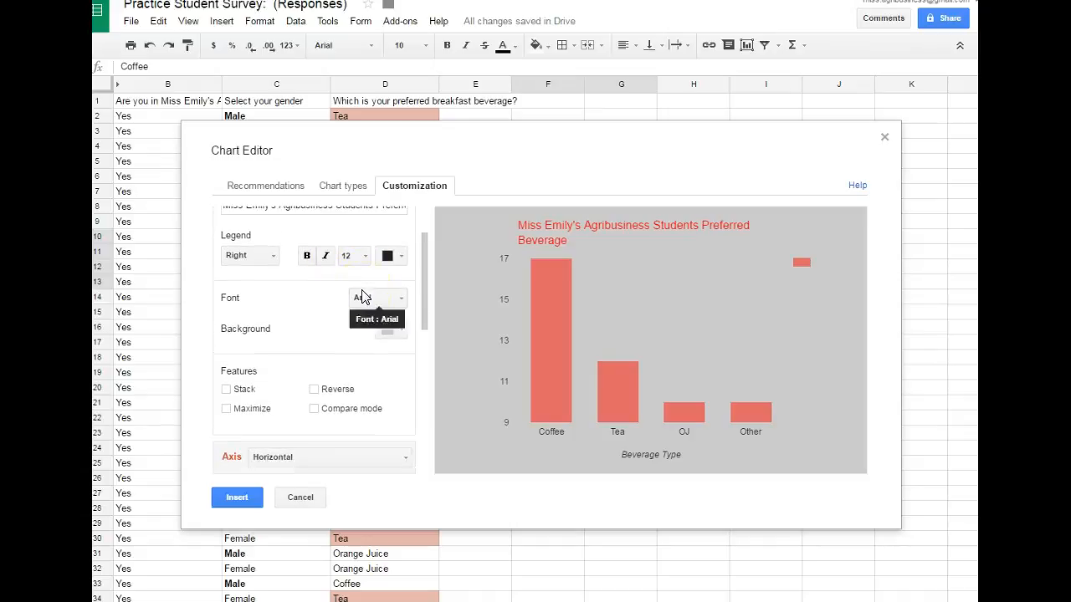
{"action": "left_click", "coordinate": [423, 309]}
{"action": "left_click_drag", "start_coordinate": [428, 321], "coordinate": [430, 287]}
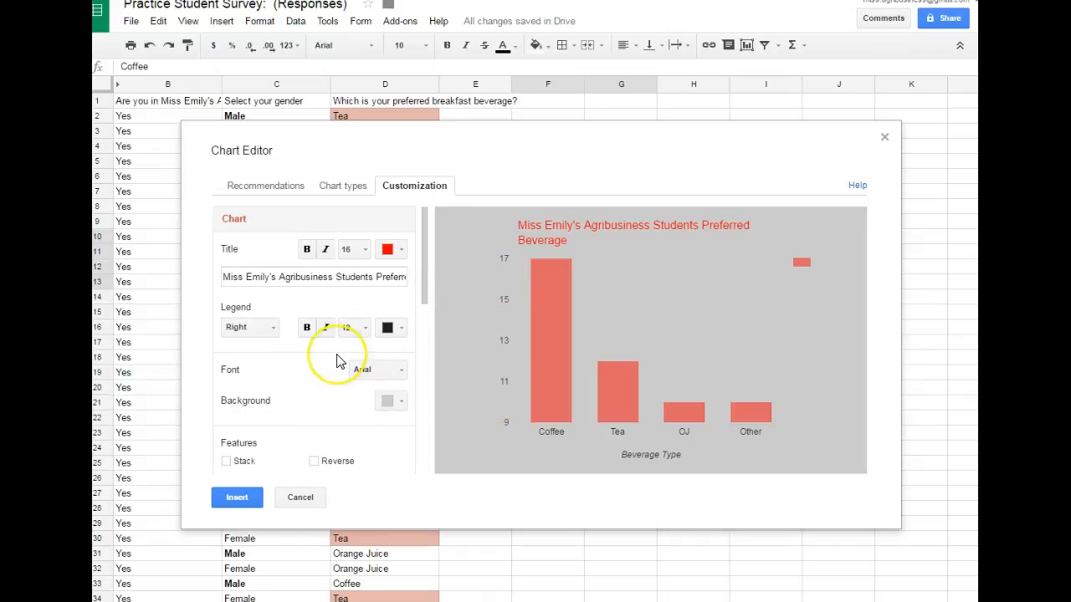
{"action": "scroll", "coordinate": [339, 360], "scroll_direction": "down", "scroll_amount": 5}
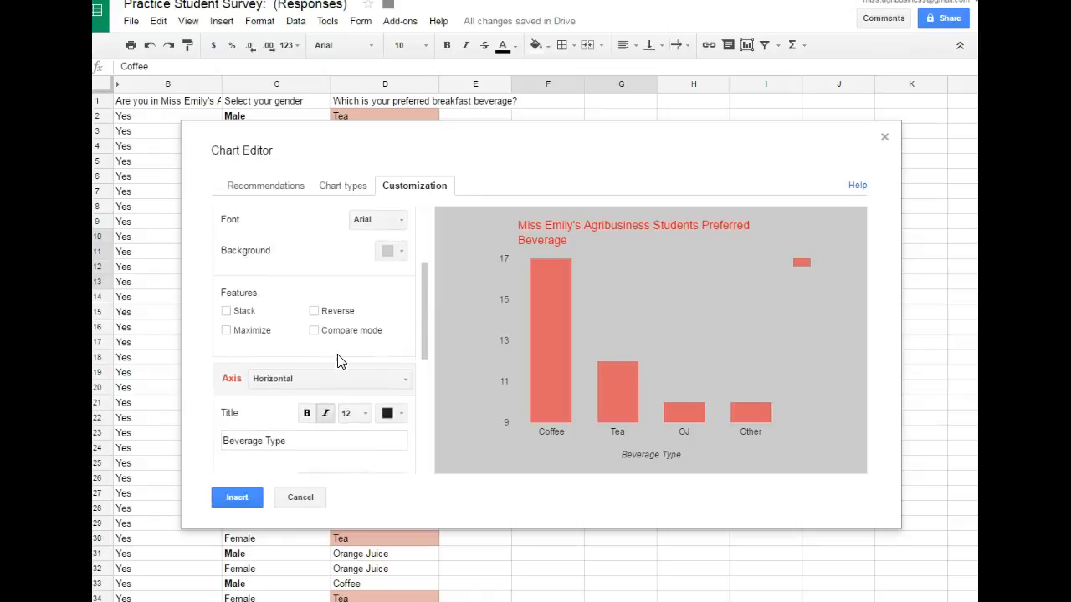
{"action": "scroll", "coordinate": [339, 360], "scroll_direction": "down", "scroll_amount": 3}
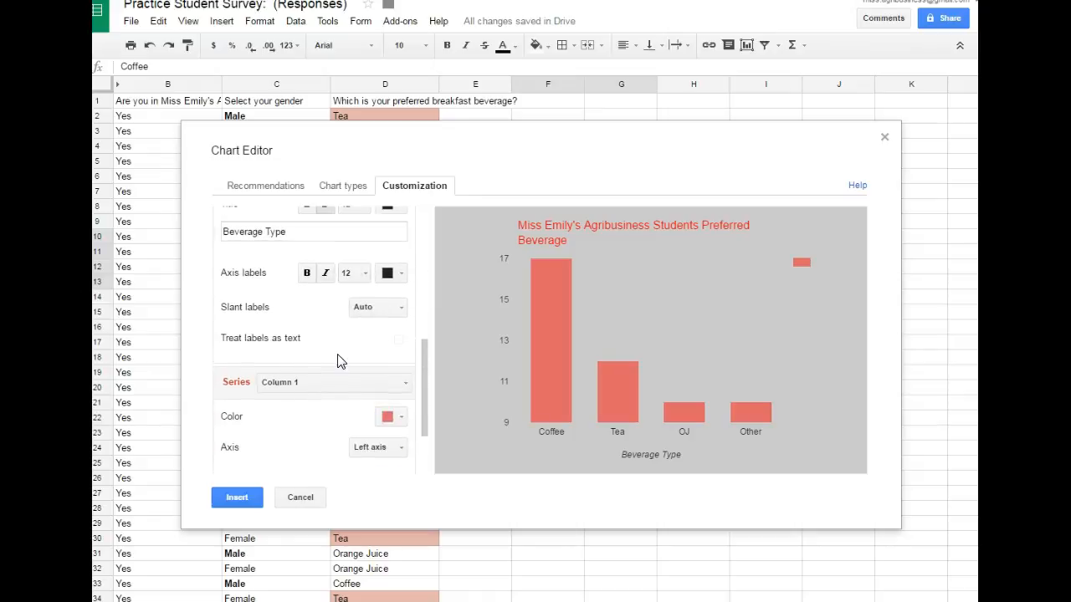